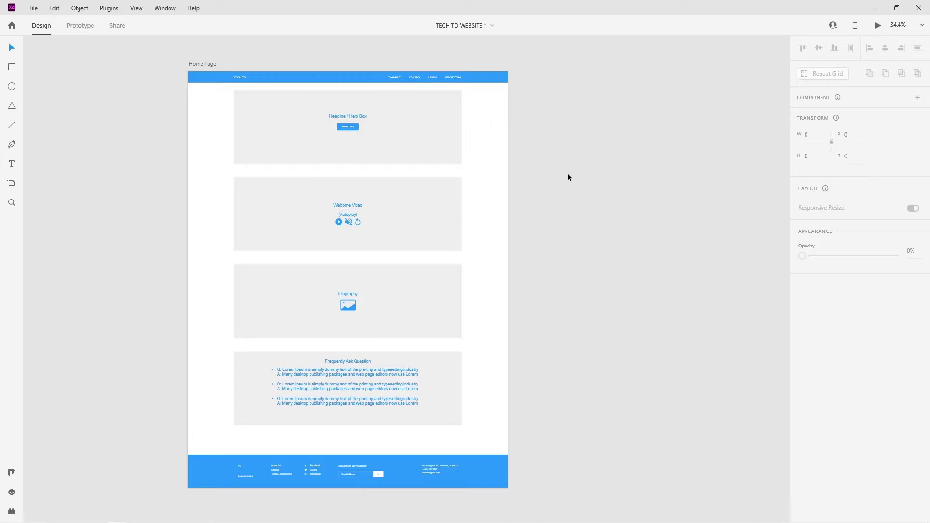
Add artboards using the iPhone 12 Pro Max, iPhone 12/12 Pro, iPad/Nexus 9 and Web 1920 presets.
{"action": "key", "text": "space"}
{"action": "left_click_drag", "start_coordinate": [493, 182], "coordinate": [446, 167]}
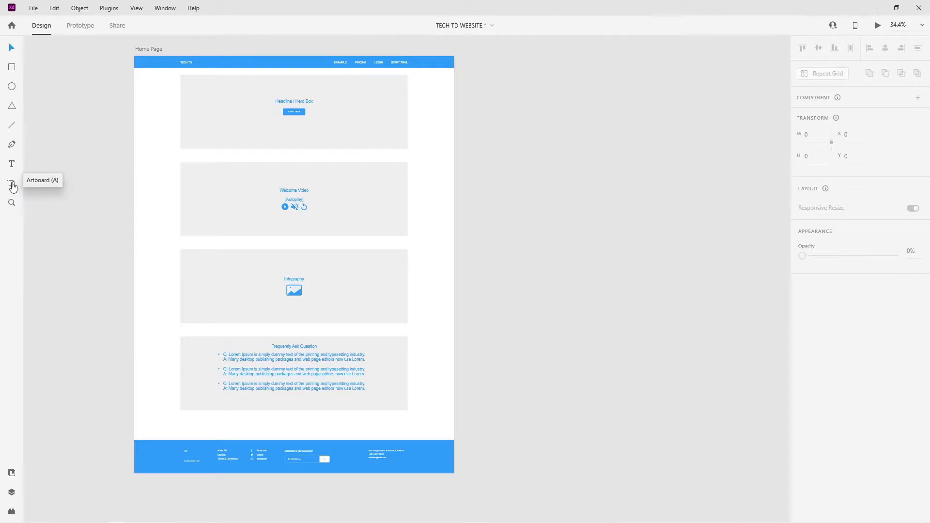
{"action": "key", "text": "a"}
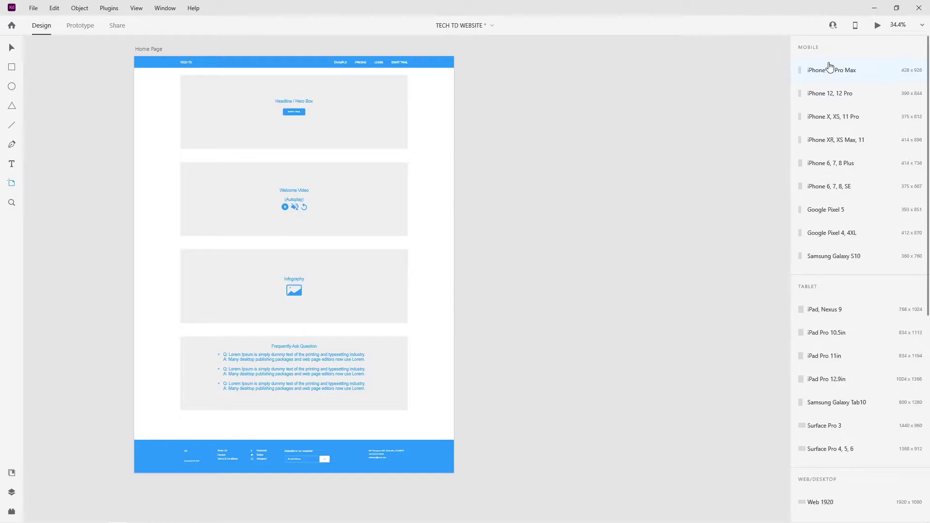
{"action": "left_click", "coordinate": [839, 73]}
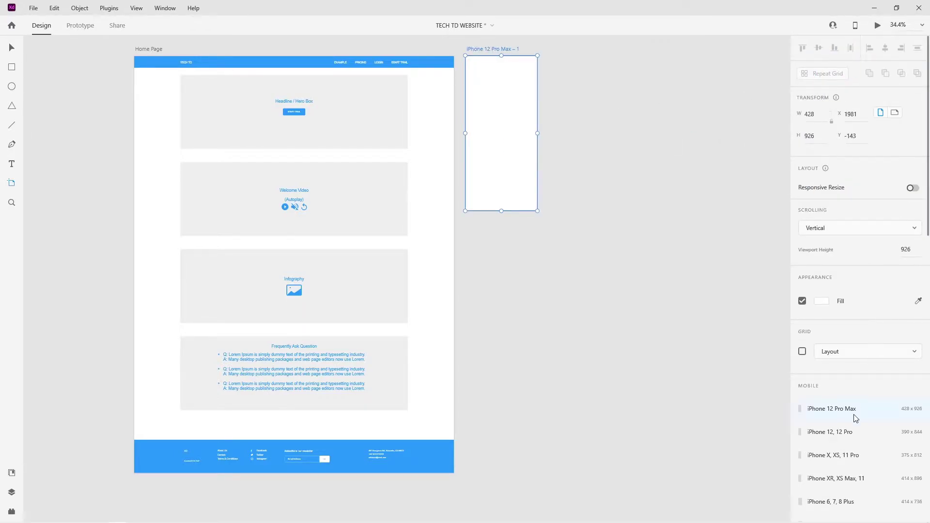
{"action": "scroll", "coordinate": [855, 417], "scroll_direction": "down", "scroll_amount": 5}
{"action": "left_click", "coordinate": [831, 223]}
{"action": "scroll", "coordinate": [843, 291], "scroll_direction": "down", "scroll_amount": 3}
{"action": "left_click", "coordinate": [839, 286]}
{"action": "scroll", "coordinate": [837, 339], "scroll_direction": "down", "scroll_amount": 3}
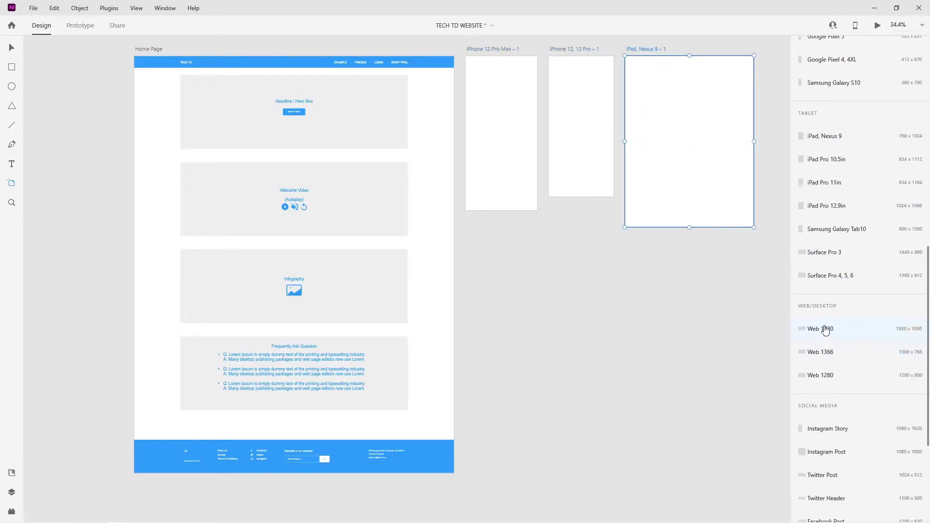
{"action": "left_click", "coordinate": [824, 328]}
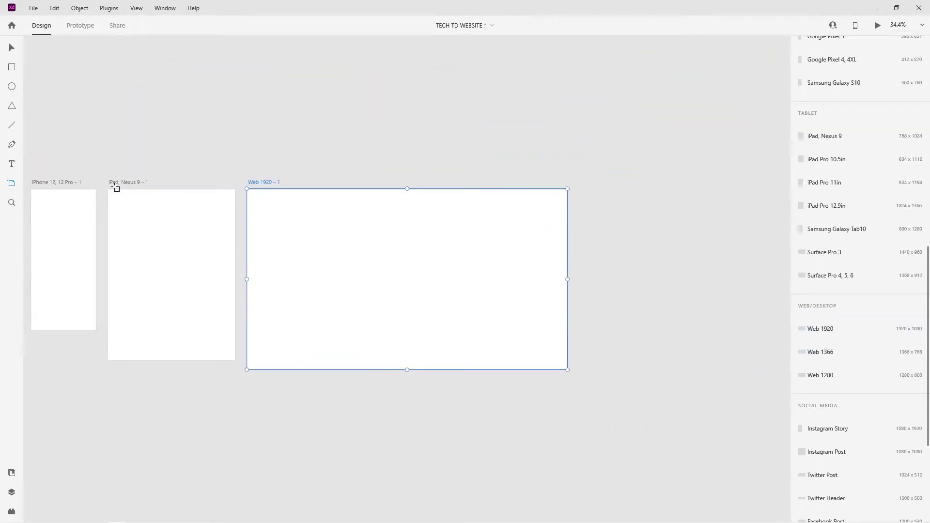
Delete the Web 1920, iPad/Nexus 9, iPhone 12/12 Pro and iPhone 12 Pro Max artboards, keeping only Home Page.
{"action": "key", "text": "Delete"}
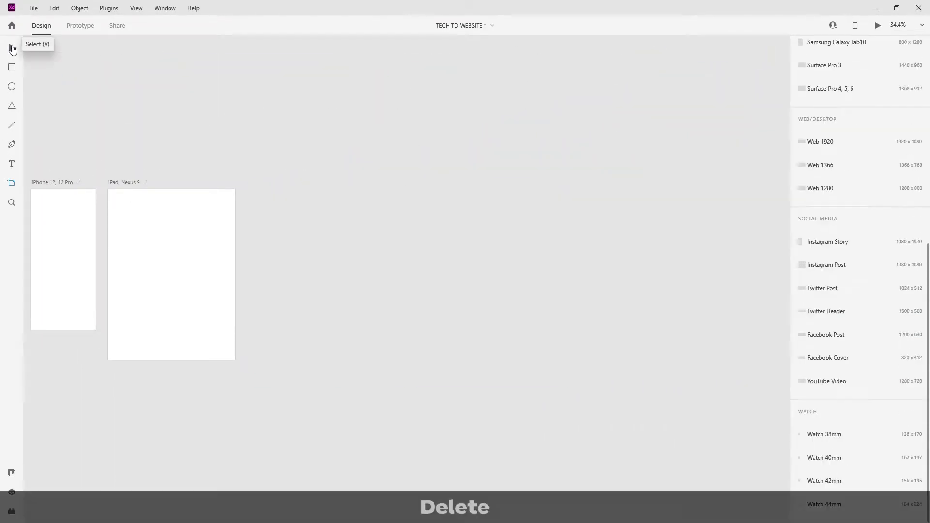
{"action": "left_click", "coordinate": [12, 50]}
{"action": "left_click", "coordinate": [133, 182]}
{"action": "key", "text": "Delete"}
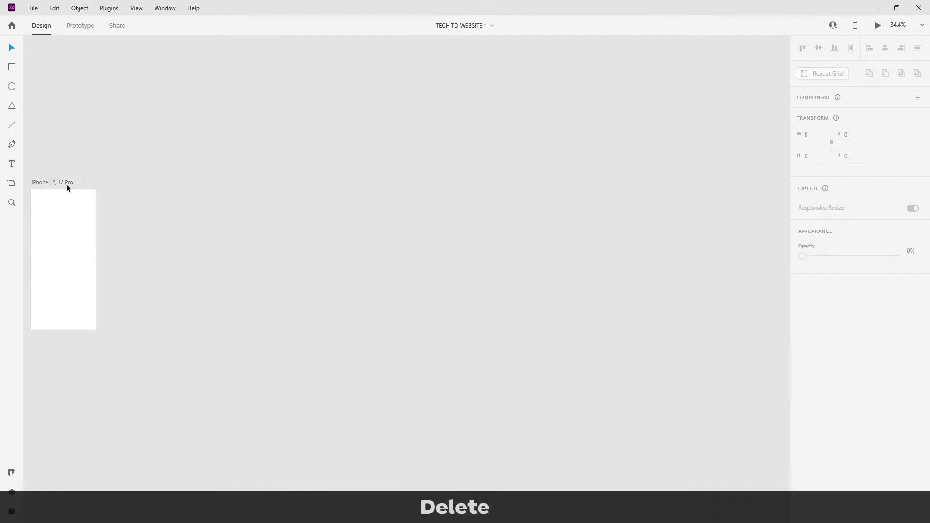
{"action": "left_click", "coordinate": [65, 183]}
{"action": "key", "text": "Delete"}
{"action": "key", "text": "ctrl+0"}
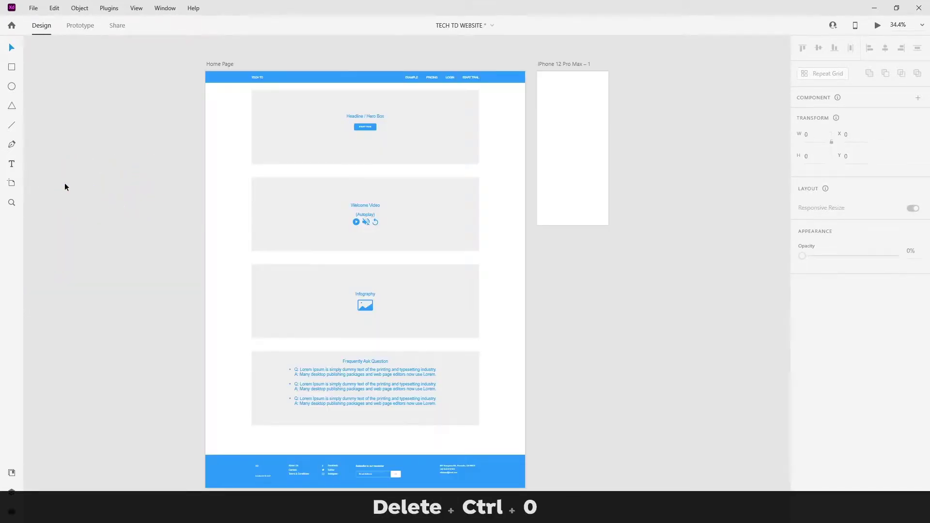
{"action": "left_click", "coordinate": [556, 64]}
{"action": "key", "text": "Delete"}
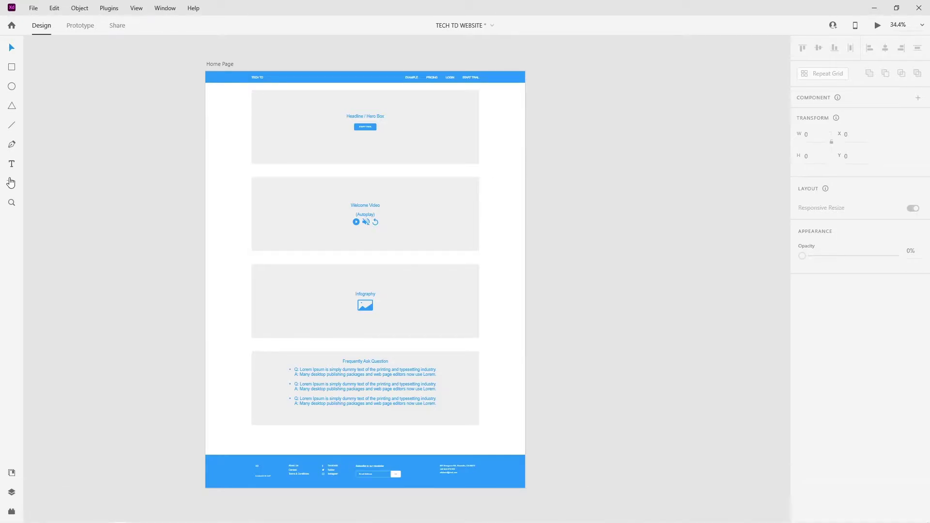
Add a new artboard beside Home Page using the Web 1920 preset.
{"action": "left_click", "coordinate": [11, 183]}
{"action": "scroll", "coordinate": [824, 408], "scroll_direction": "down", "scroll_amount": 10}
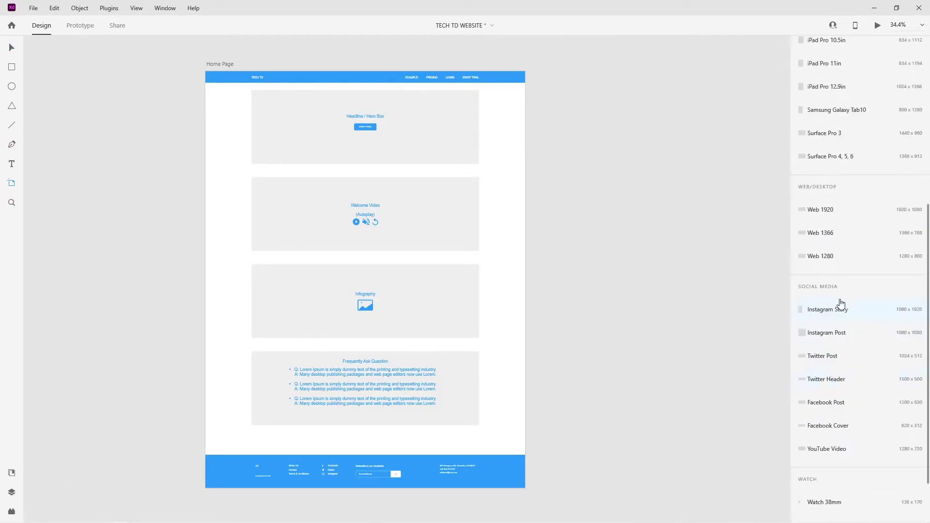
{"action": "left_click", "coordinate": [829, 210]}
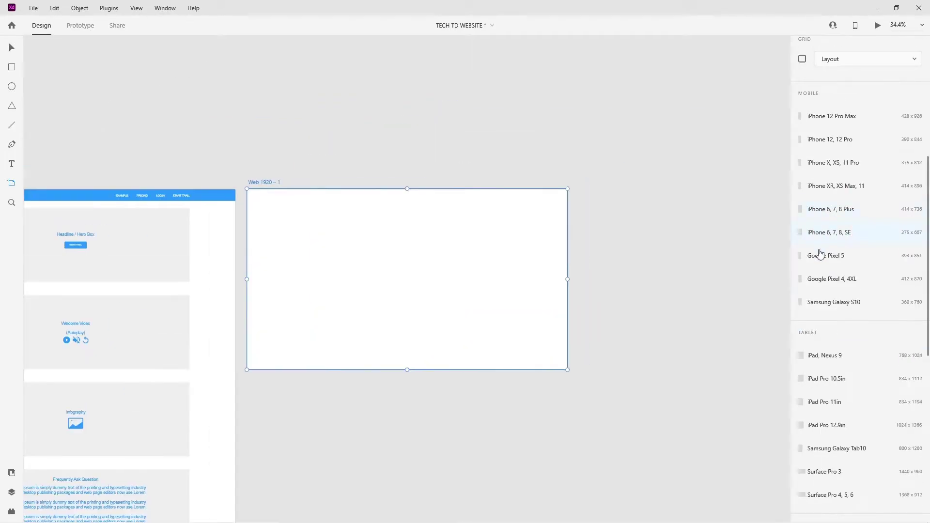
Copy the blue header bar from the Home Page artboard and paste it into the Web 1920 artboard.
{"action": "left_click", "coordinate": [11, 47]}
{"action": "left_click", "coordinate": [251, 126]}
{"action": "key", "text": "space"}
{"action": "left_click_drag", "start_coordinate": [223, 168], "coordinate": [348, 102]}
{"action": "left_click", "coordinate": [352, 136]}
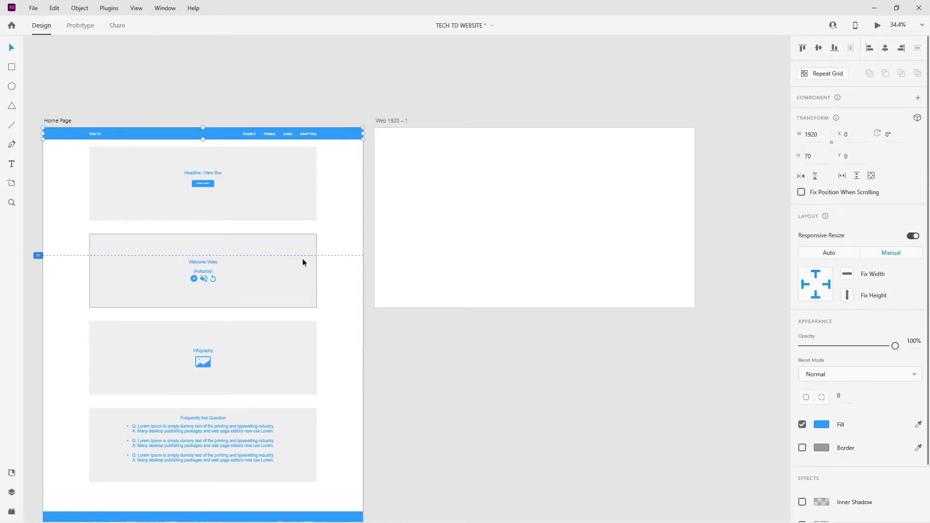
{"action": "key", "text": "ctrl+c"}
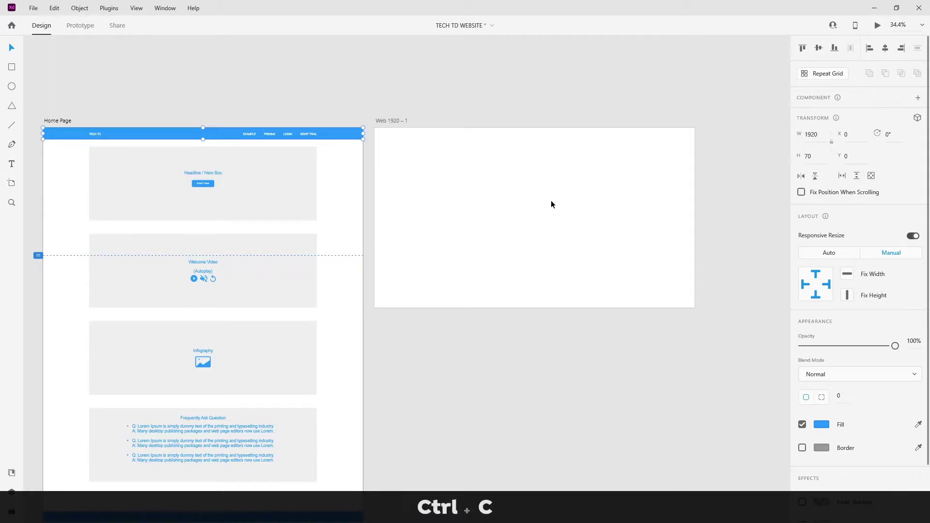
{"action": "left_click", "coordinate": [397, 121]}
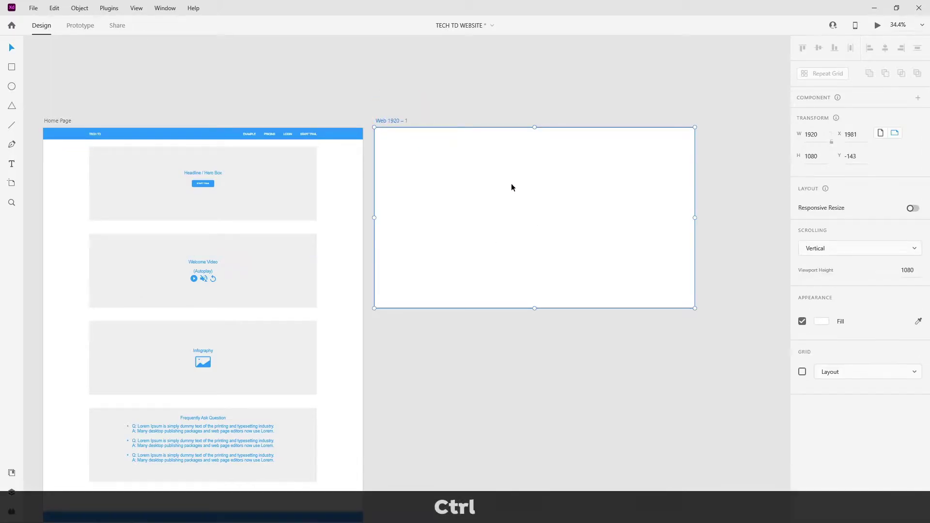
{"action": "key", "text": "ctrl+v"}
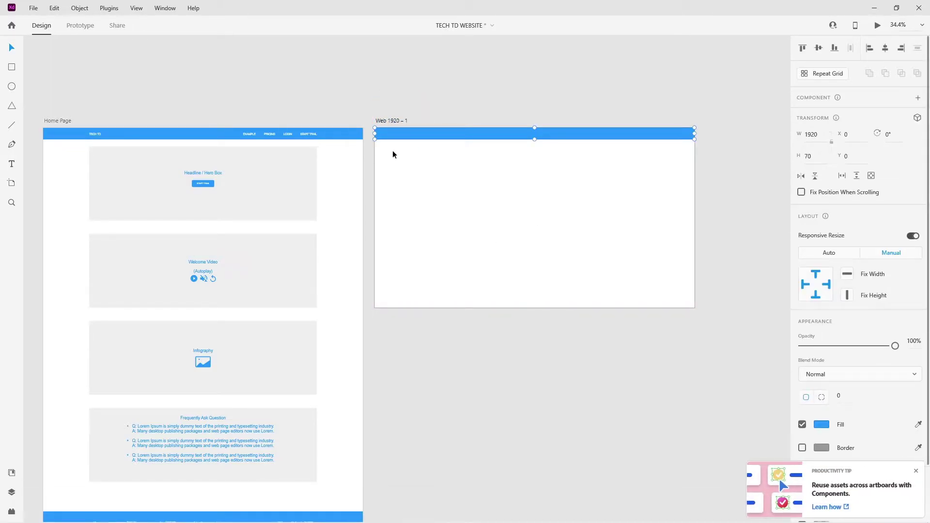
Dismiss the productivity tip and delete the Web 1920 artboard with its pasted header bar.
{"action": "left_click", "coordinate": [916, 471]}
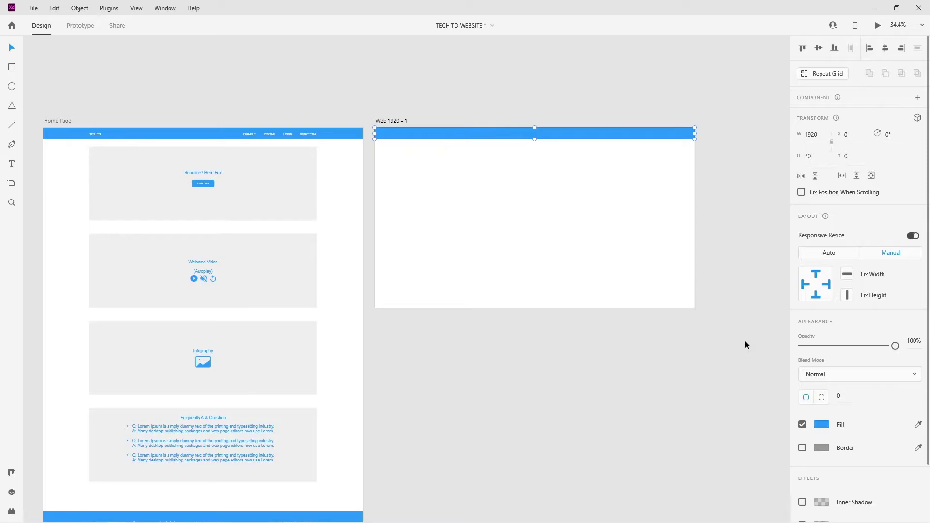
{"action": "left_click", "coordinate": [400, 121]}
{"action": "key", "text": "Delete"}
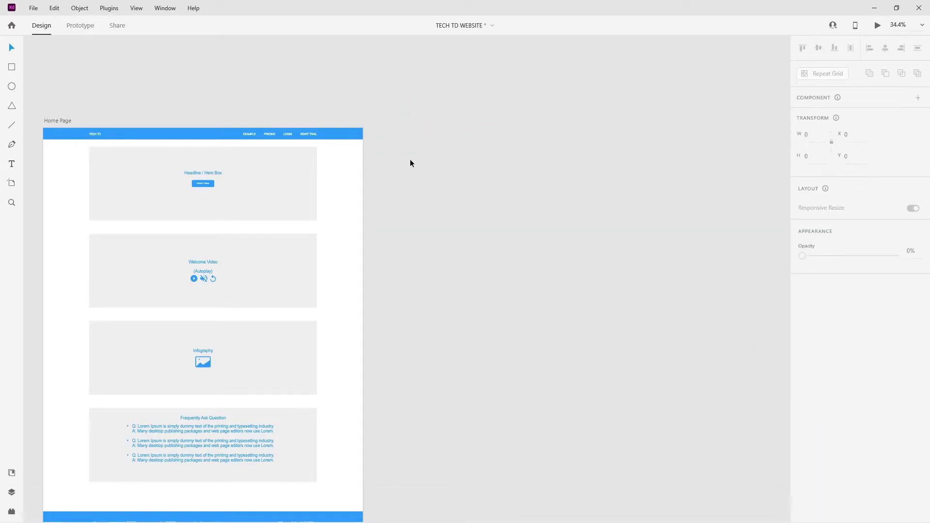
Show the document's layers and duplicate the Home Page artboard from its layer entry.
{"action": "left_click", "coordinate": [59, 122]}
{"action": "left_click", "coordinate": [60, 122]}
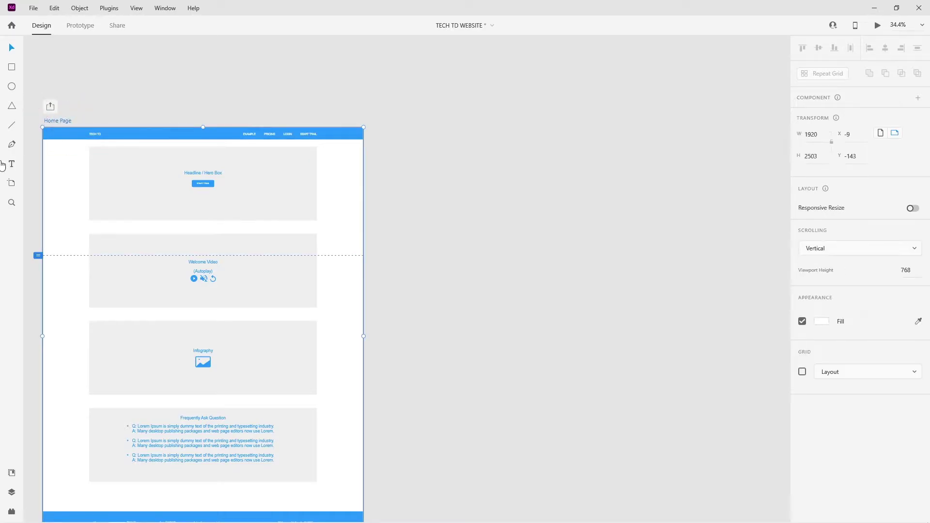
{"action": "left_click", "coordinate": [12, 492]}
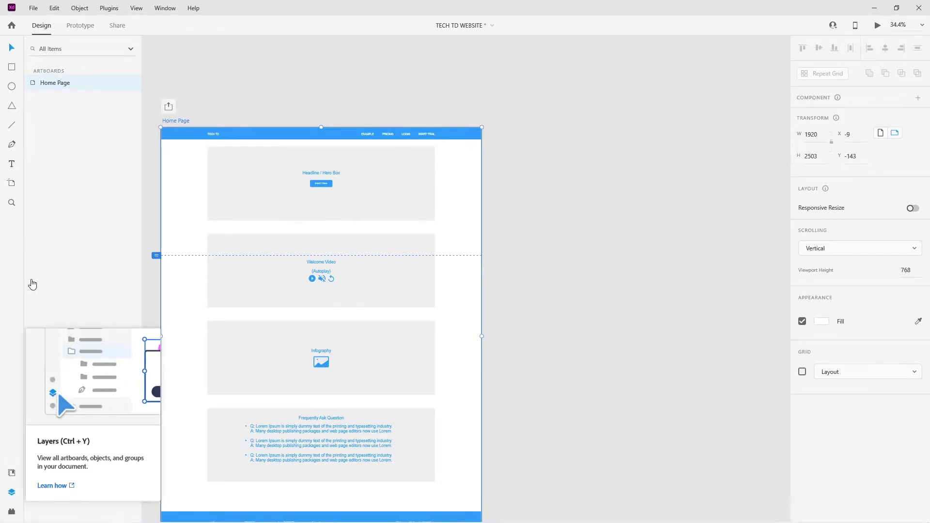
{"action": "left_click", "coordinate": [83, 134]}
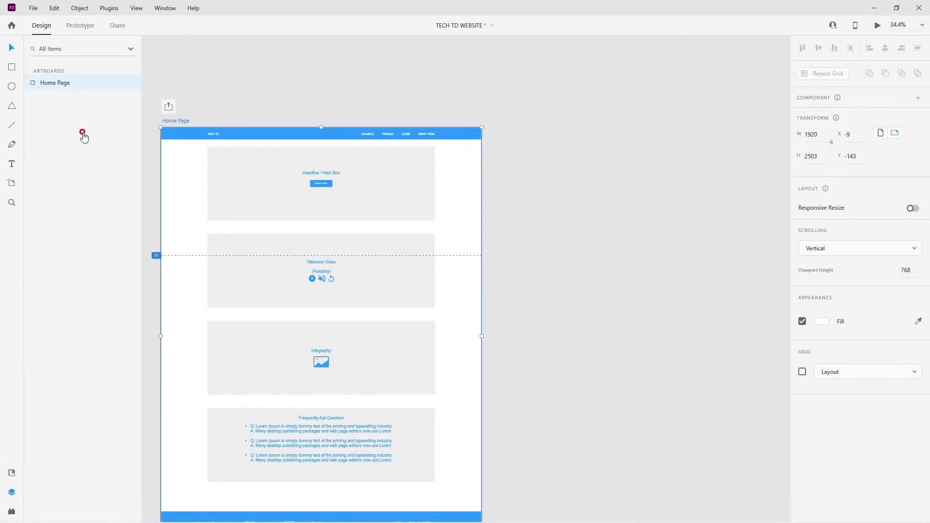
{"action": "right_click", "coordinate": [64, 87]}
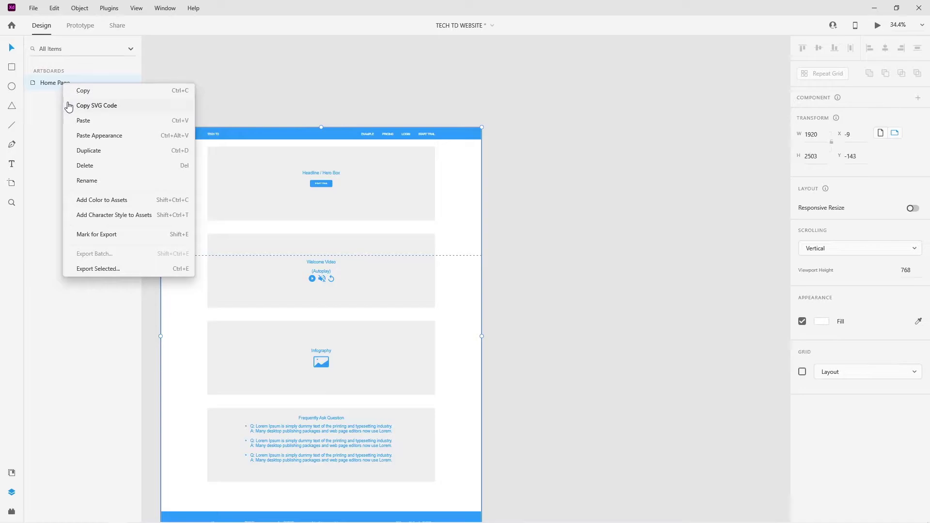
{"action": "left_click", "coordinate": [87, 152]}
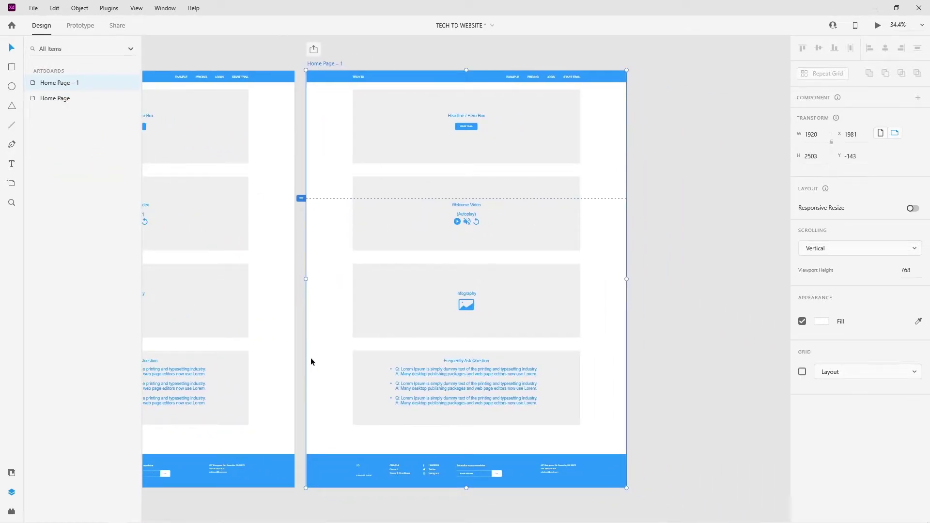
Delete the duplicated Home Page artboard and hide the layers.
{"action": "left_click", "coordinate": [730, 279]}
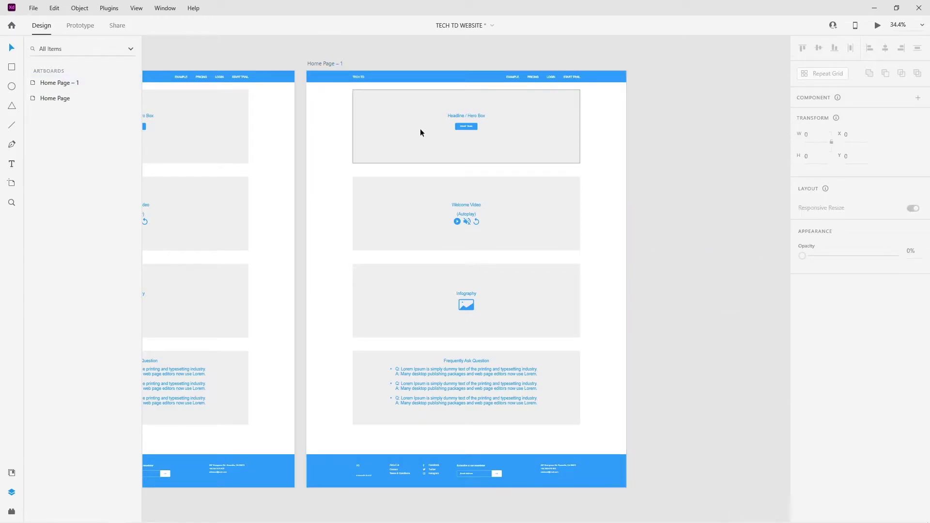
{"action": "left_click", "coordinate": [331, 65]}
{"action": "key", "text": "Delete"}
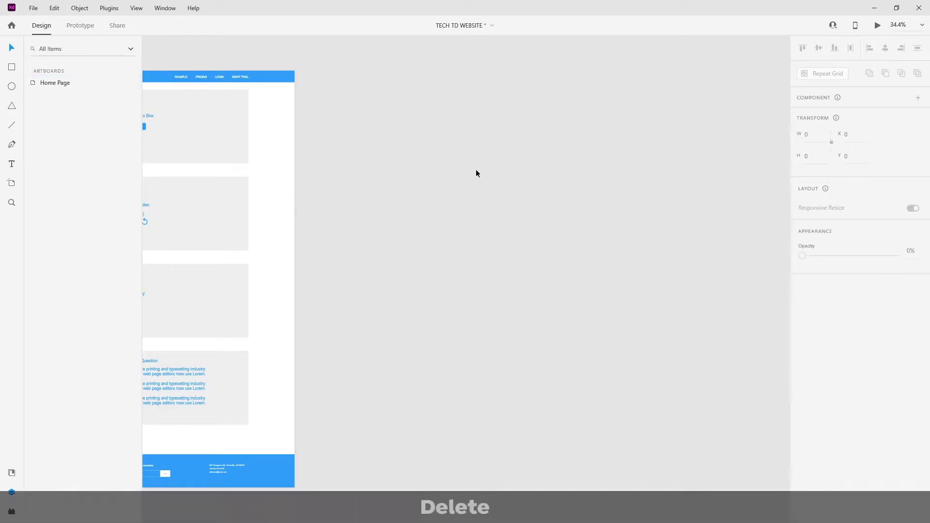
{"action": "left_click", "coordinate": [12, 492]}
{"action": "key", "text": "ctrl+0"}
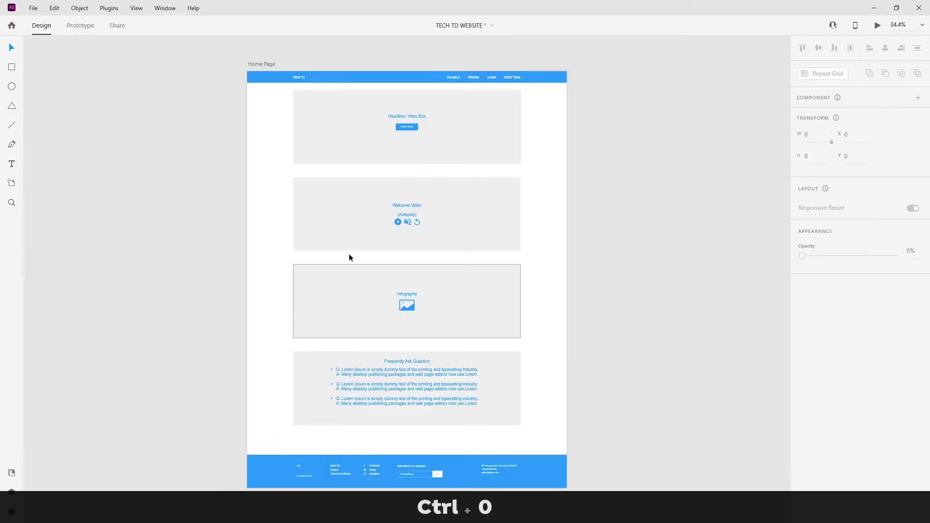
Place a copy of the hero box button just outside the artboard's right edge, and undo the copy.
{"action": "left_click", "coordinate": [414, 129]}
{"action": "key", "text": "alt"}
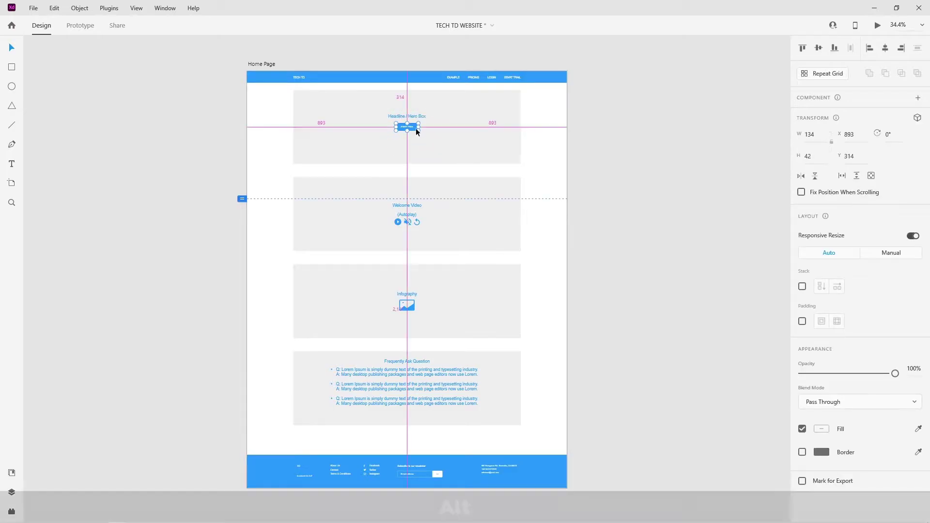
{"action": "left_click_drag", "start_coordinate": [415, 128], "coordinate": [586, 133]}
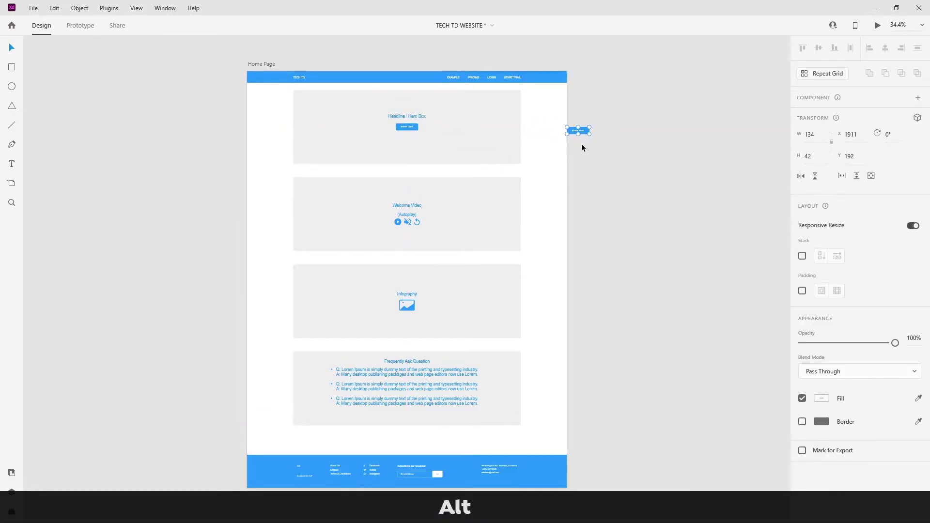
{"action": "key", "text": "ctrl+z"}
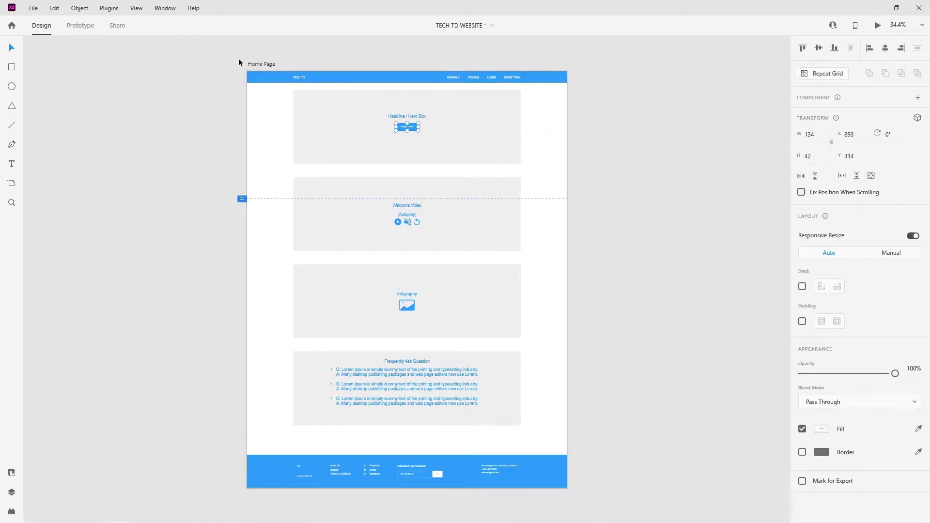
Place a copy of the blue header bar to the right of the Home Page artboard, and undo the copy.
{"action": "left_click", "coordinate": [260, 65]}
{"action": "key", "text": "space"}
{"action": "left_click_drag", "start_coordinate": [633, 145], "coordinate": [439, 137]}
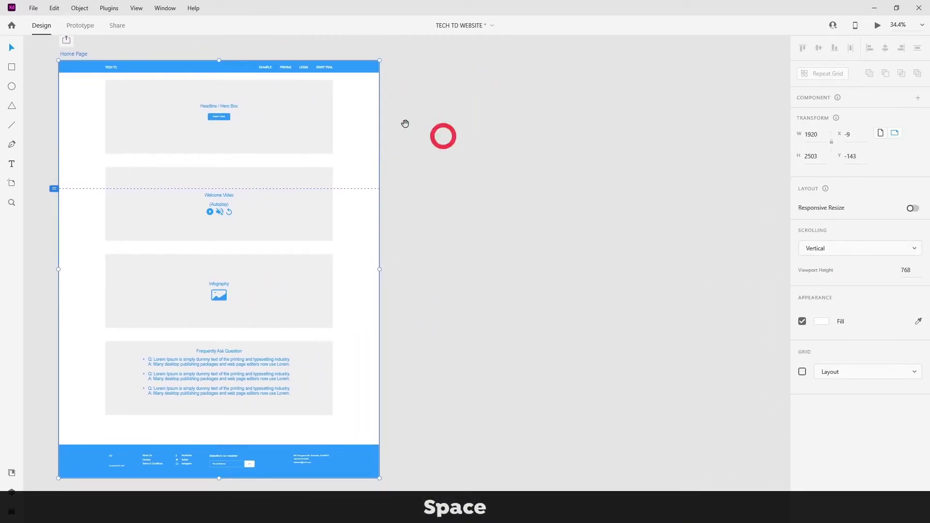
{"action": "left_click", "coordinate": [83, 55]}
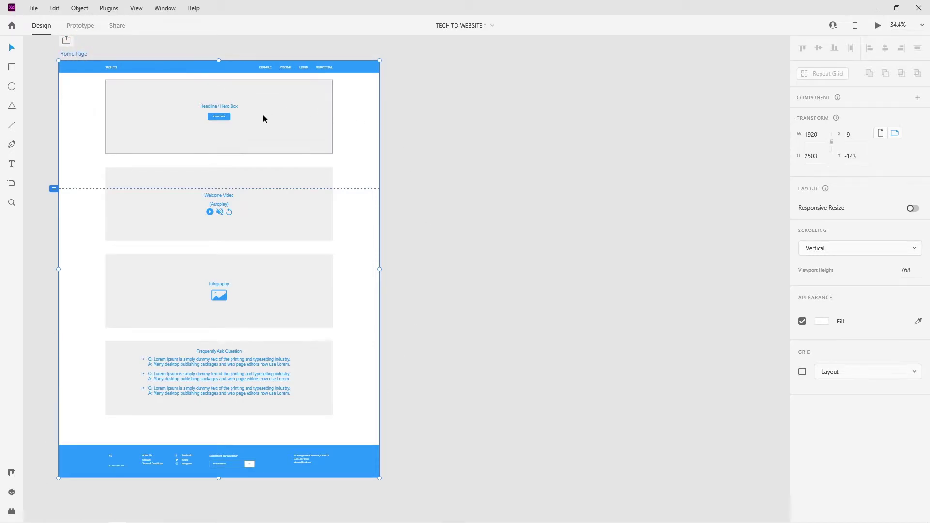
{"action": "key", "text": "alt"}
{"action": "left_click_drag", "start_coordinate": [175, 72], "coordinate": [513, 71]}
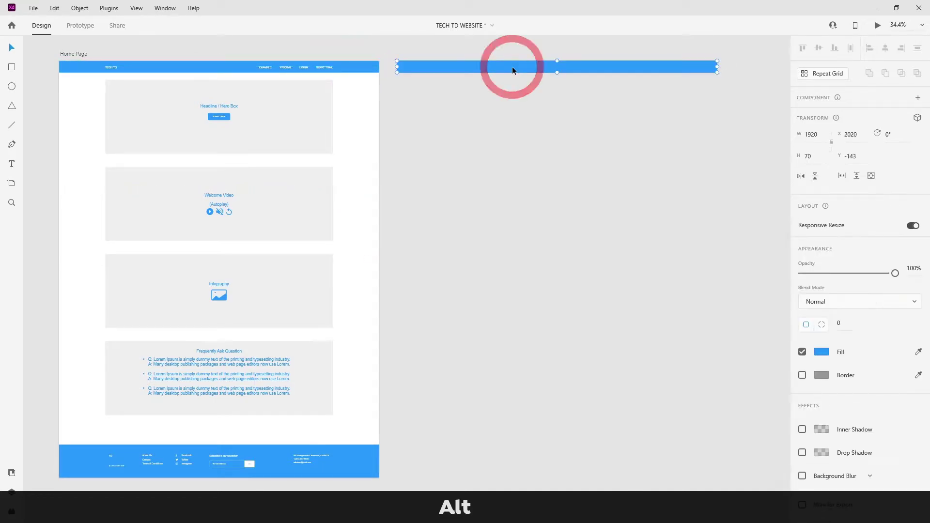
{"action": "key", "text": "ctrl+alt+z"}
{"action": "left_click", "coordinate": [512, 92]}
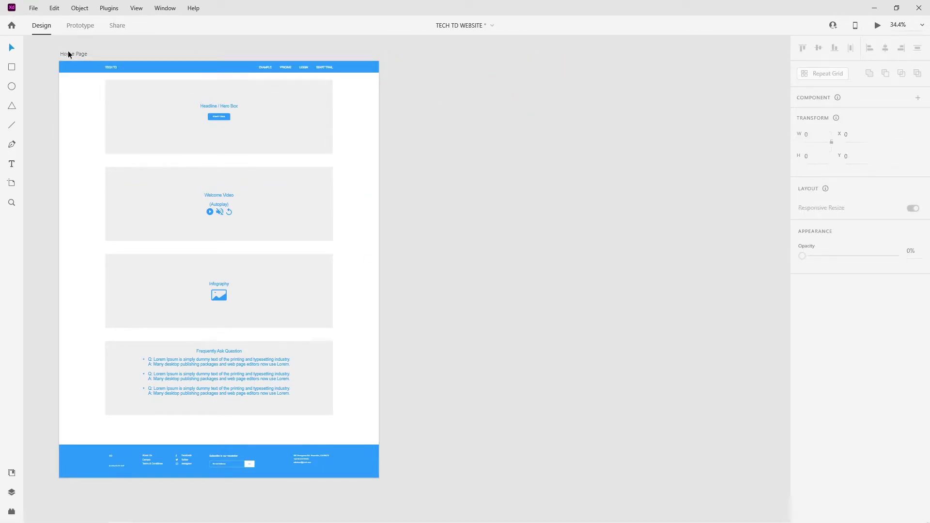
Place a copy of the whole Home Page artboard to the right of the original, at about X 2017, Y -143.
{"action": "left_click", "coordinate": [72, 54]}
{"action": "left_click_drag", "start_coordinate": [72, 54], "coordinate": [409, 55]}
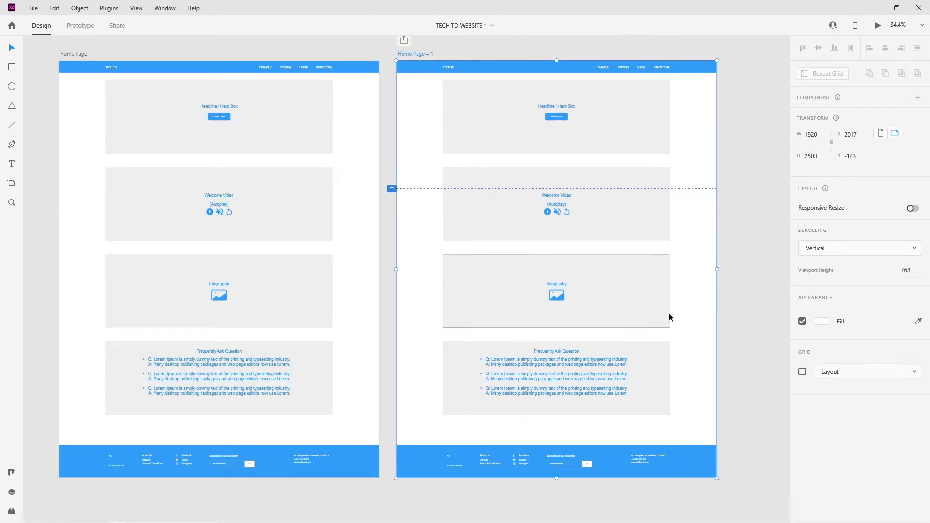
{"action": "left_click", "coordinate": [765, 233]}
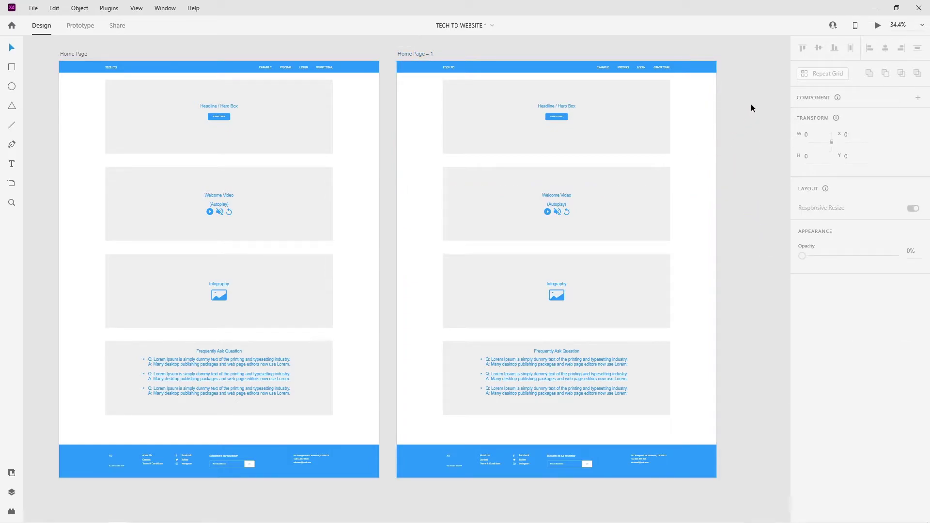
Rename the duplicated Home Page artboard as Start Trial.
{"action": "left_click", "coordinate": [413, 53]}
{"action": "double_click", "coordinate": [415, 54]}
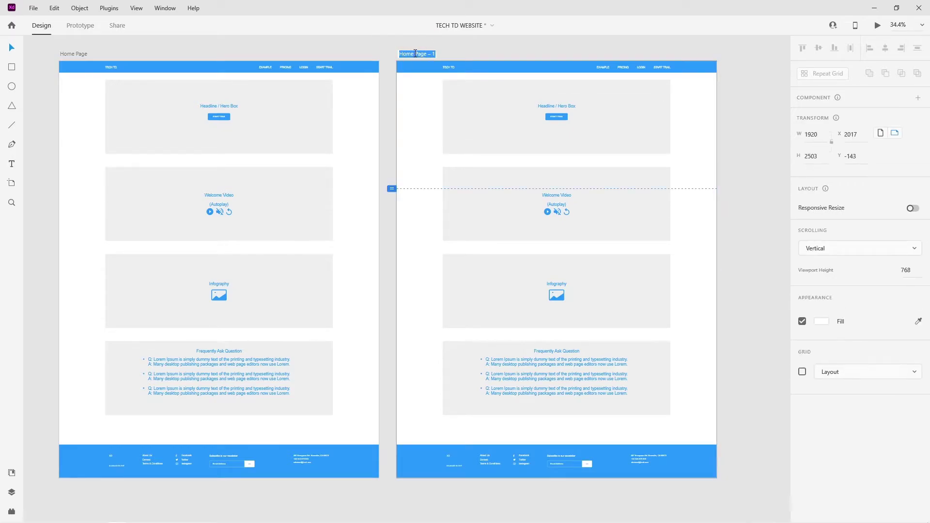
{"action": "type", "text": "St"}
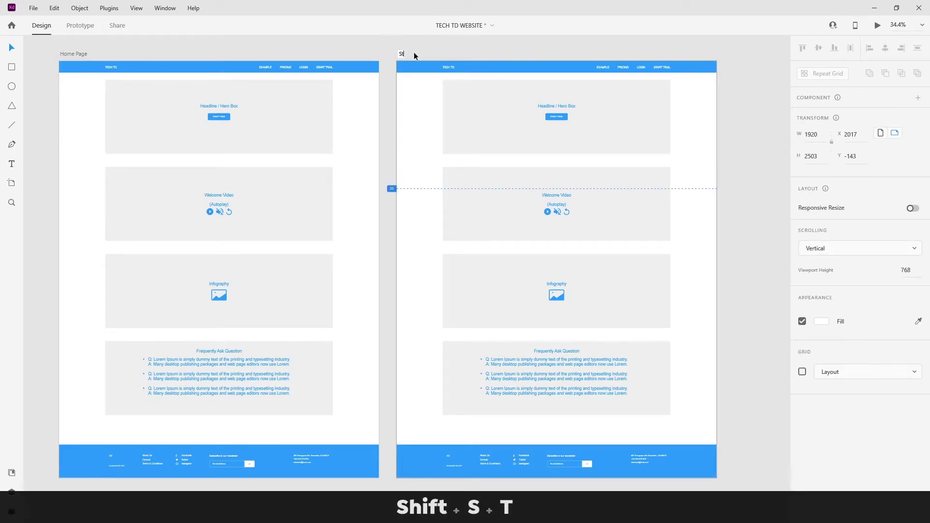
{"action": "type", "text": "art T"}
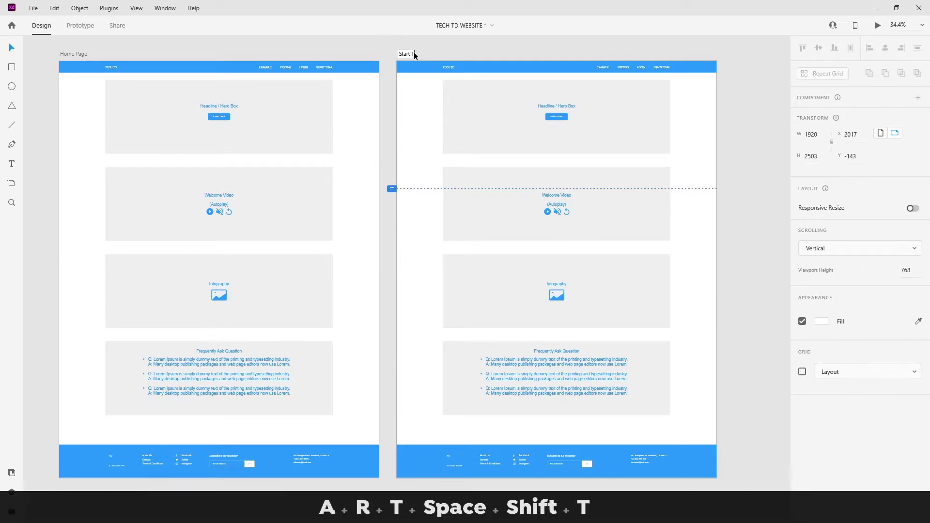
{"action": "type", "text": "rial"}
{"action": "key", "text": "Return"}
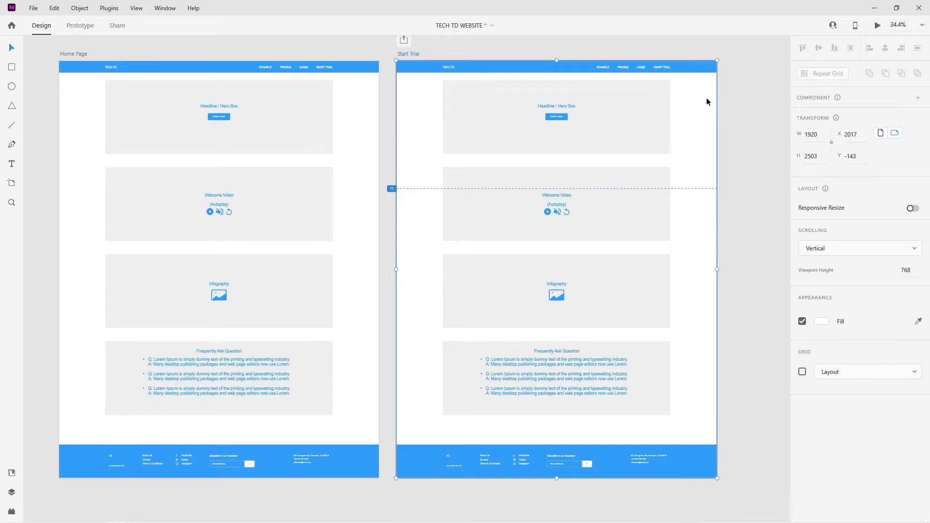
Clear the Start Trial artboard between header and footer by deleting its section contents and unlocking and deleting the four grey boxes.
{"action": "left_click_drag", "start_coordinate": [705, 99], "coordinate": [538, 269]}
{"action": "left_click_drag", "start_coordinate": [440, 379], "coordinate": [419, 417]}
{"action": "key", "text": "Delete"}
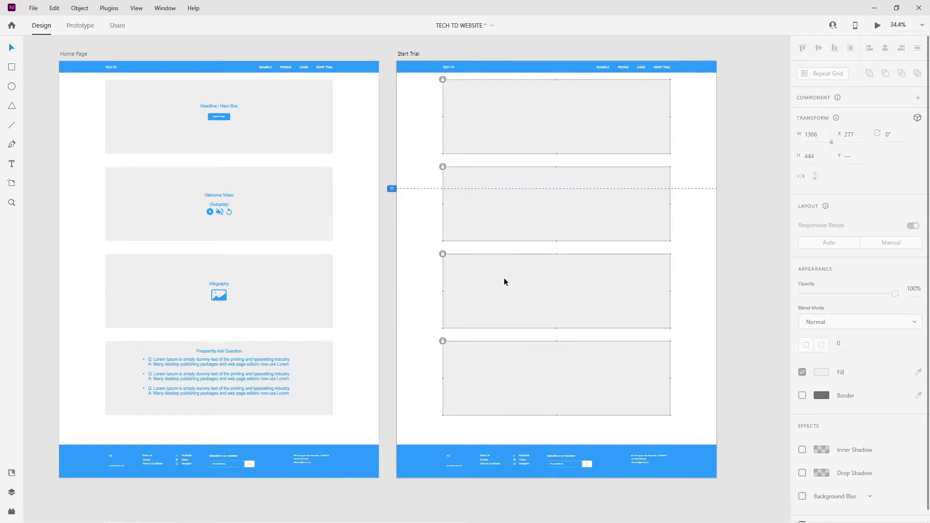
{"action": "key", "text": "ctrl+l"}
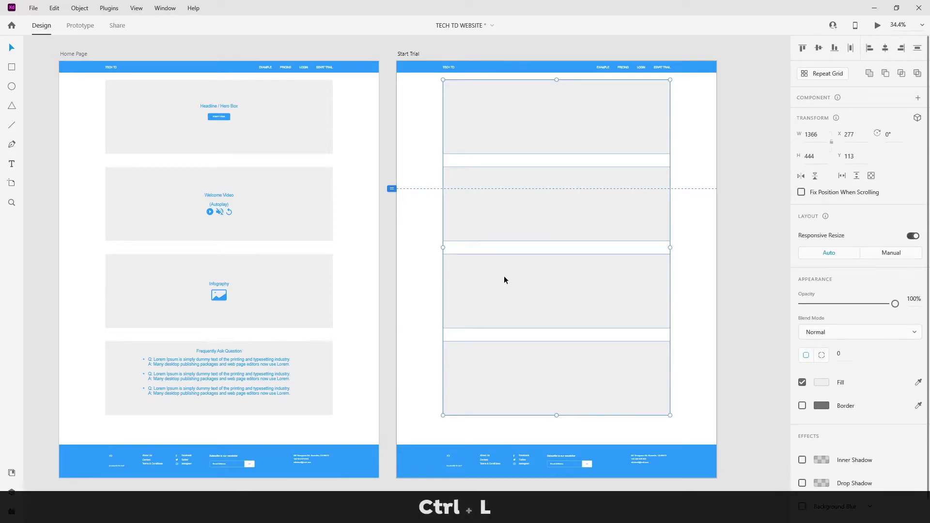
{"action": "key", "text": "Delete"}
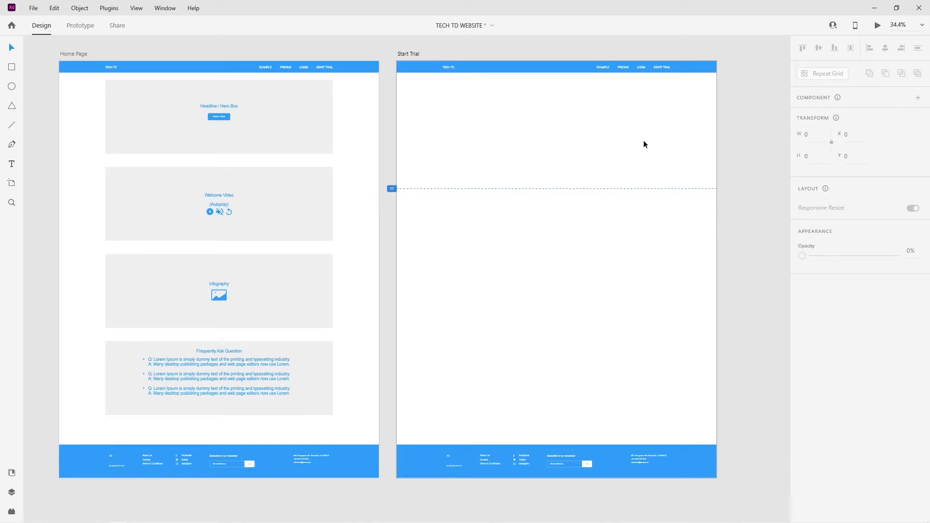
Save the TECH TD WEBSITE document and open the recent file wireframes-web-2021.xd.
{"action": "scroll", "coordinate": [366, 67], "scroll_direction": "up", "scroll_amount": 2}
{"action": "left_click_drag", "start_coordinate": [500, 140], "coordinate": [294, 132]}
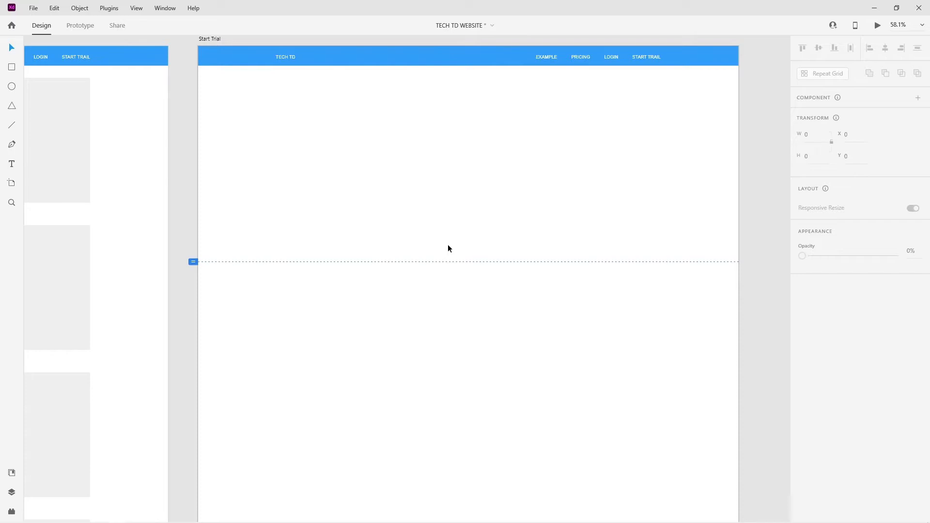
{"action": "key", "text": "ctrl+s"}
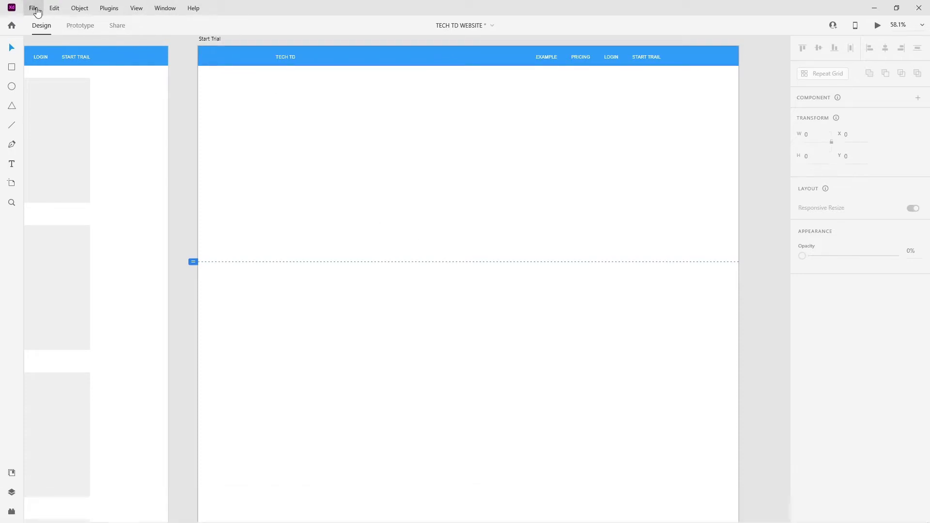
{"action": "left_click", "coordinate": [33, 9]}
{"action": "mouse_move", "coordinate": [112, 69]}
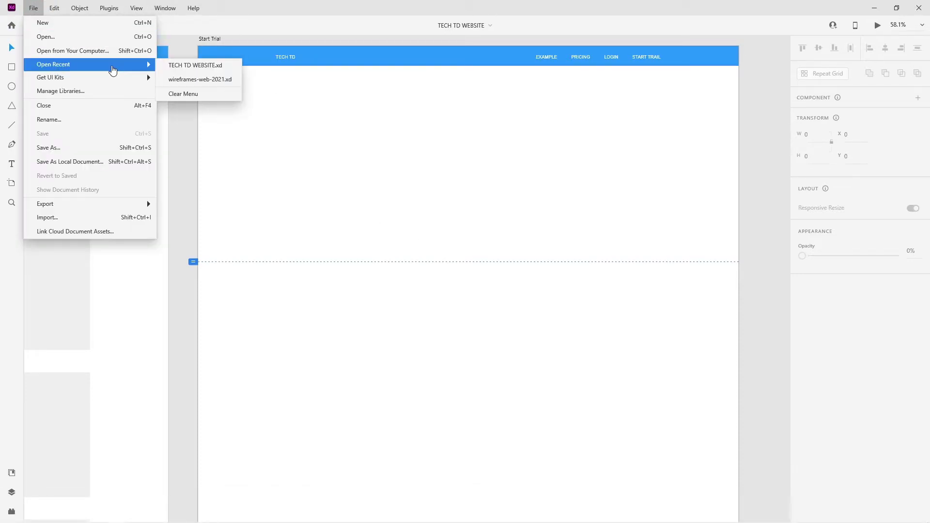
{"action": "left_click", "coordinate": [195, 79]}
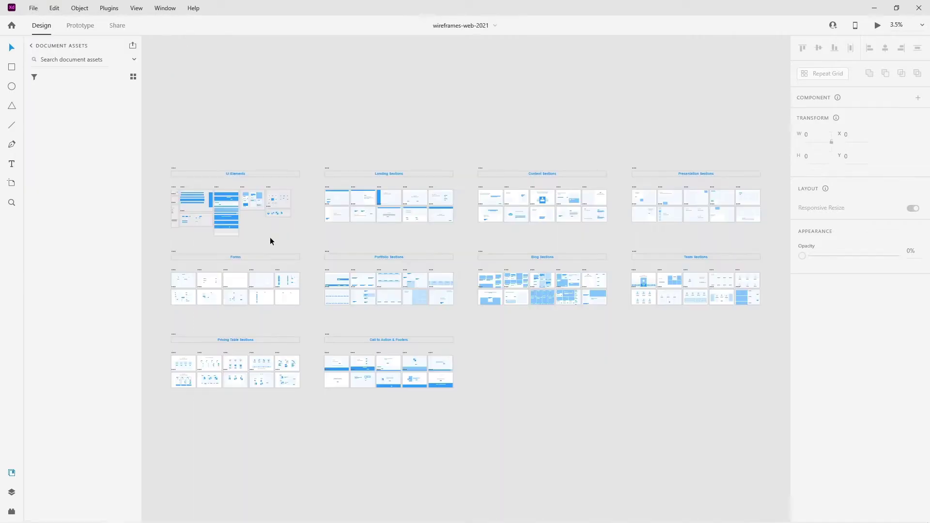
Find the Forms group among the wireframe kit's artboards and fit its selected artboards to the view.
{"action": "scroll", "coordinate": [233, 269], "scroll_direction": "up", "scroll_amount": 3}
{"action": "left_click_drag", "start_coordinate": [231, 263], "coordinate": [299, 220]}
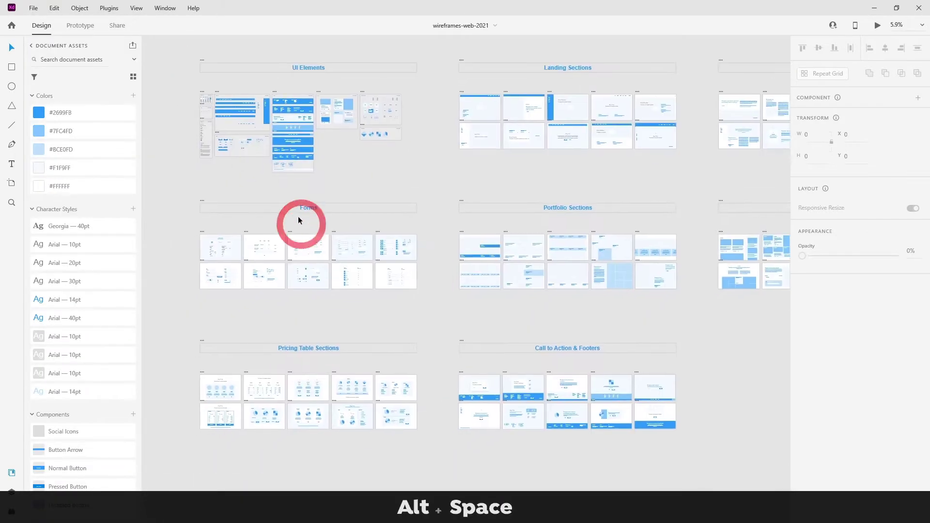
{"action": "scroll", "coordinate": [269, 249], "scroll_direction": "up", "scroll_amount": 4}
{"action": "scroll", "coordinate": [317, 220], "scroll_direction": "down", "scroll_amount": 5}
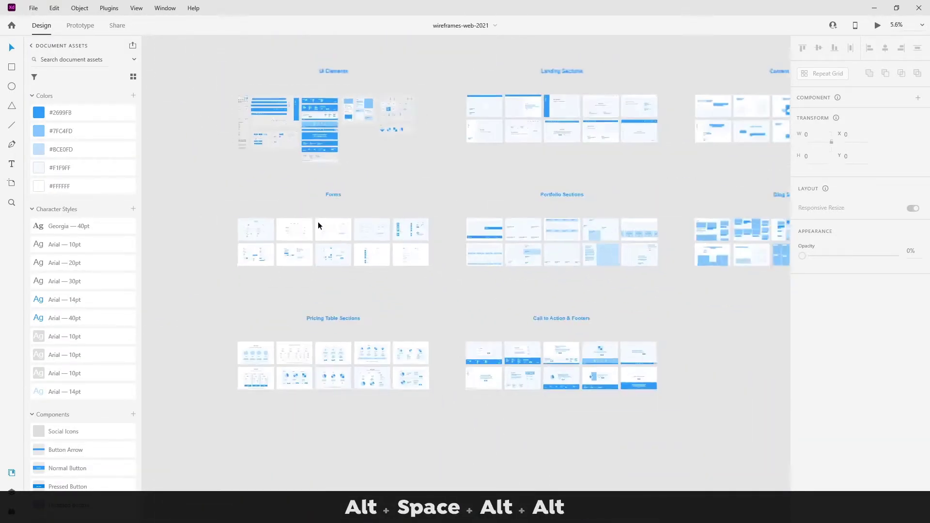
{"action": "scroll", "coordinate": [318, 222], "scroll_direction": "down", "scroll_amount": 3}
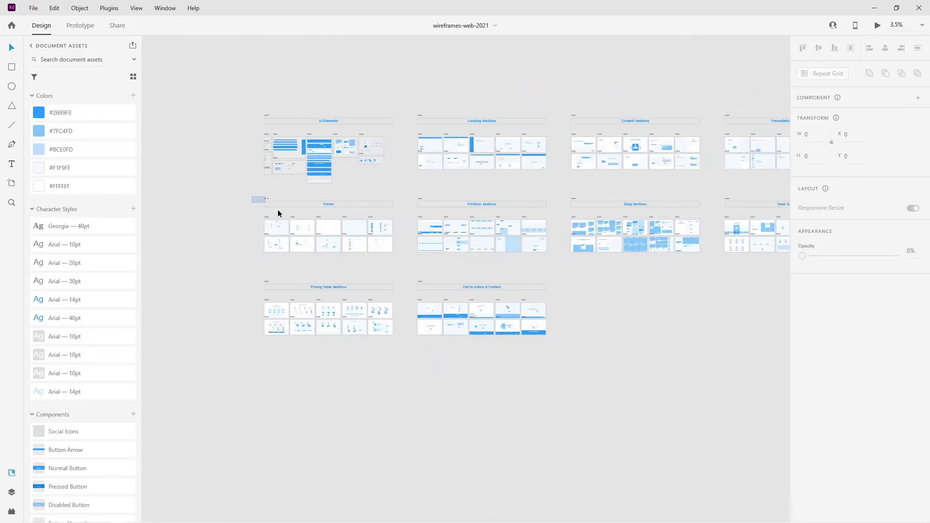
{"action": "left_click_drag", "start_coordinate": [278, 209], "coordinate": [402, 257]}
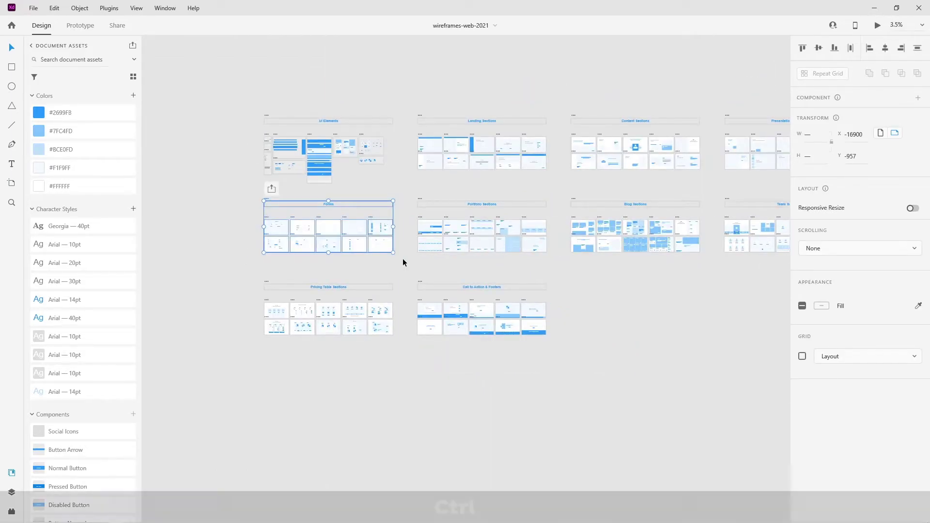
{"action": "key", "text": "ctrl+3"}
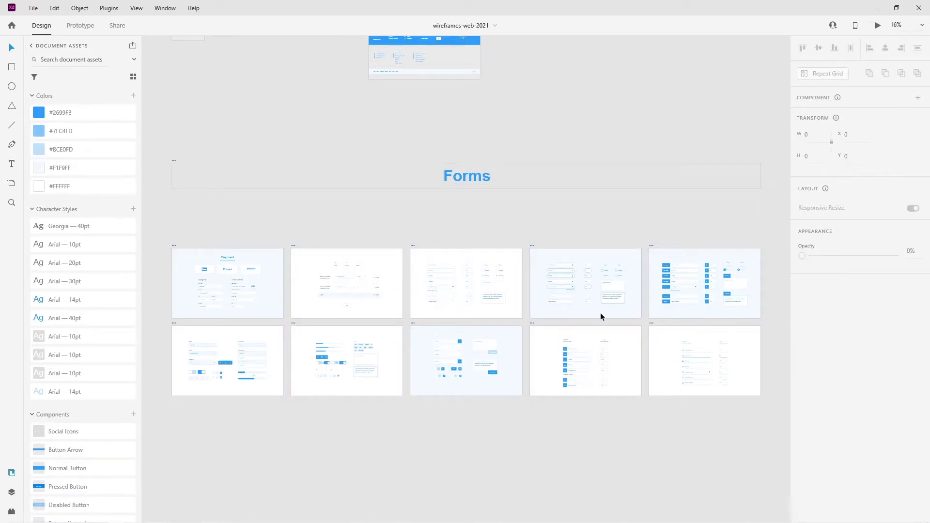
Examine the Forms artboards for a billing and card entry layout suitable for the trial page.
{"action": "scroll", "coordinate": [604, 326], "scroll_direction": "up", "scroll_amount": 4}
{"action": "left_click_drag", "start_coordinate": [583, 365], "coordinate": [615, 298]}
{"action": "scroll", "coordinate": [380, 290], "scroll_direction": "up", "scroll_amount": 2}
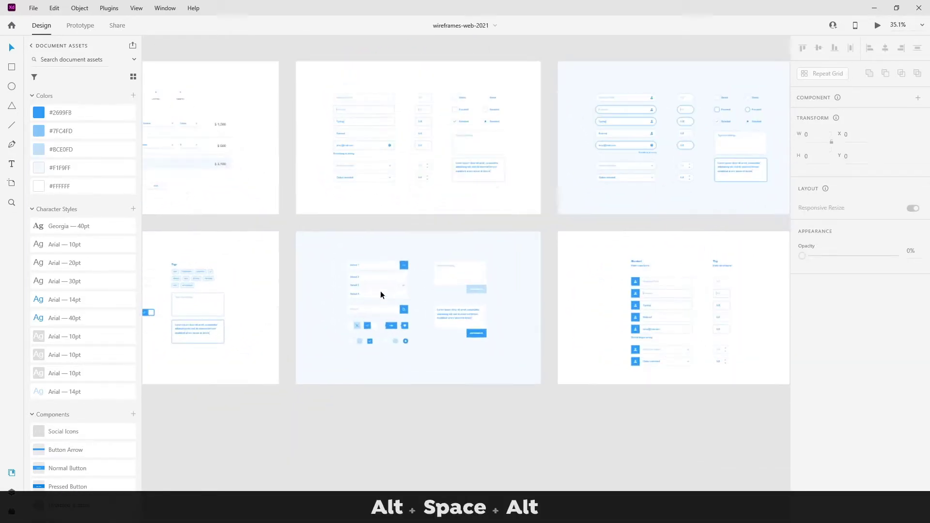
{"action": "scroll", "coordinate": [376, 299], "scroll_direction": "up", "scroll_amount": 4}
{"action": "left_click_drag", "start_coordinate": [553, 305], "coordinate": [155, 460]}
{"action": "left_click_drag", "start_coordinate": [759, 257], "coordinate": [197, 220]}
{"action": "left_click_drag", "start_coordinate": [286, 268], "coordinate": [368, 108]}
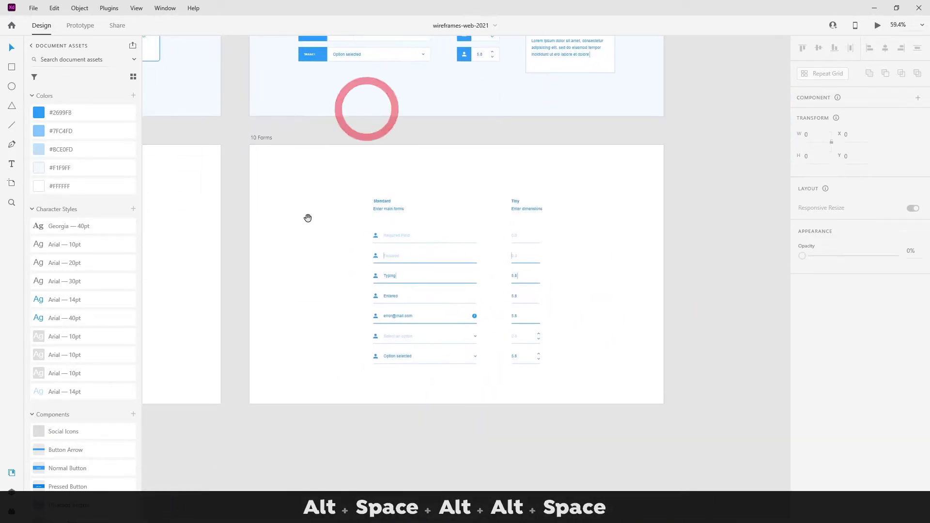
{"action": "left_click_drag", "start_coordinate": [306, 215], "coordinate": [642, 199]}
{"action": "left_click_drag", "start_coordinate": [412, 212], "coordinate": [726, 293]}
{"action": "left_click_drag", "start_coordinate": [449, 293], "coordinate": [720, 308]}
{"action": "left_click_drag", "start_coordinate": [483, 290], "coordinate": [635, 393]}
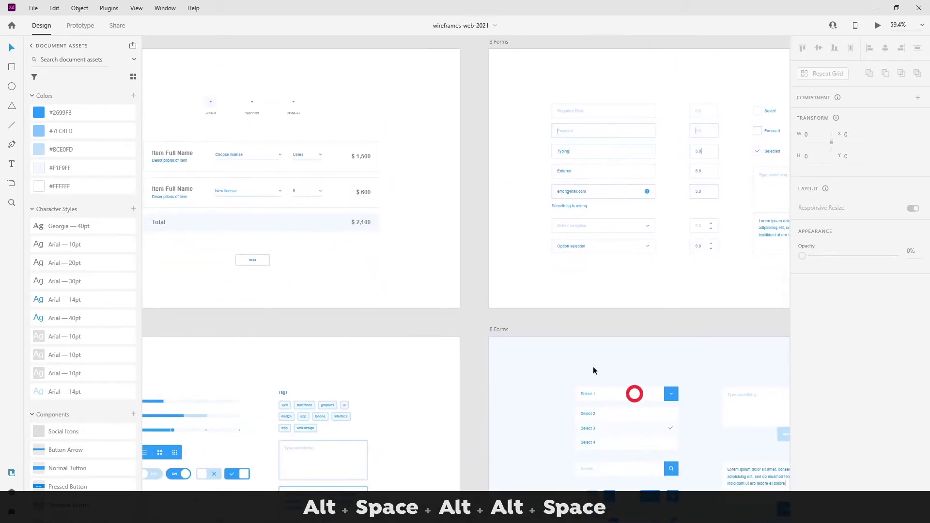
{"action": "scroll", "coordinate": [588, 365], "scroll_direction": "down", "scroll_amount": 2}
{"action": "left_click_drag", "start_coordinate": [624, 353], "coordinate": [786, 299]}
{"action": "left_click_drag", "start_coordinate": [430, 355], "coordinate": [508, 311]}
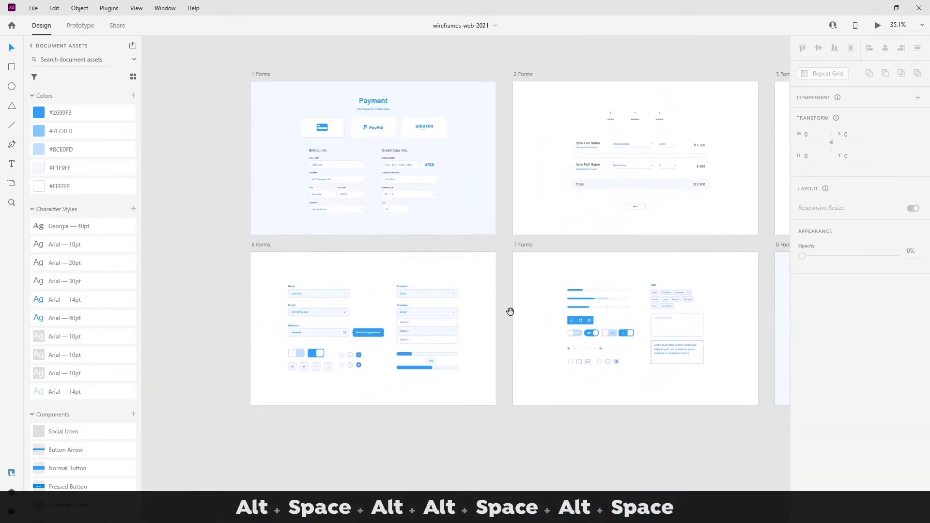
{"action": "scroll", "coordinate": [409, 249], "scroll_direction": "up", "scroll_amount": 4}
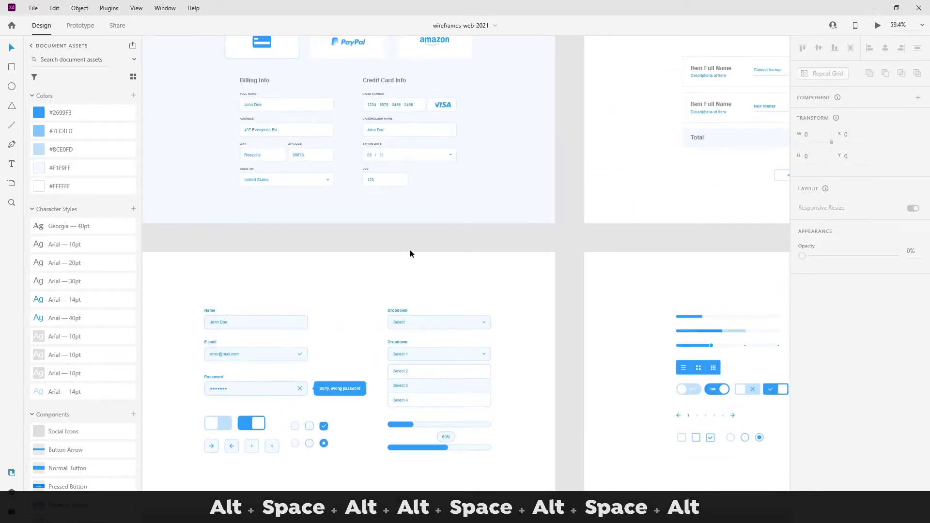
{"action": "scroll", "coordinate": [409, 249], "scroll_direction": "down", "scroll_amount": 2}
{"action": "scroll", "coordinate": [373, 101], "scroll_direction": "up", "scroll_amount": 1}
{"action": "left_click_drag", "start_coordinate": [368, 125], "coordinate": [408, 159]}
{"action": "scroll", "coordinate": [408, 160], "scroll_direction": "down", "scroll_amount": 1}
{"action": "left_click_drag", "start_coordinate": [463, 185], "coordinate": [364, 149]}
{"action": "scroll", "coordinate": [474, 189], "scroll_direction": "down", "scroll_amount": 2}
{"action": "left_click_drag", "start_coordinate": [583, 244], "coordinate": [303, 235]}
{"action": "left_click_drag", "start_coordinate": [408, 221], "coordinate": [654, 269]}
{"action": "left_click_drag", "start_coordinate": [237, 203], "coordinate": [661, 193]}
{"action": "scroll", "coordinate": [522, 181], "scroll_direction": "up", "scroll_amount": 4}
Copy the Billing Info and Credit Card Info form from the Payment artboard and paste it into the Start Trial artboard of TECH TD WEBSITE.
{"action": "left_click", "coordinate": [217, 82]}
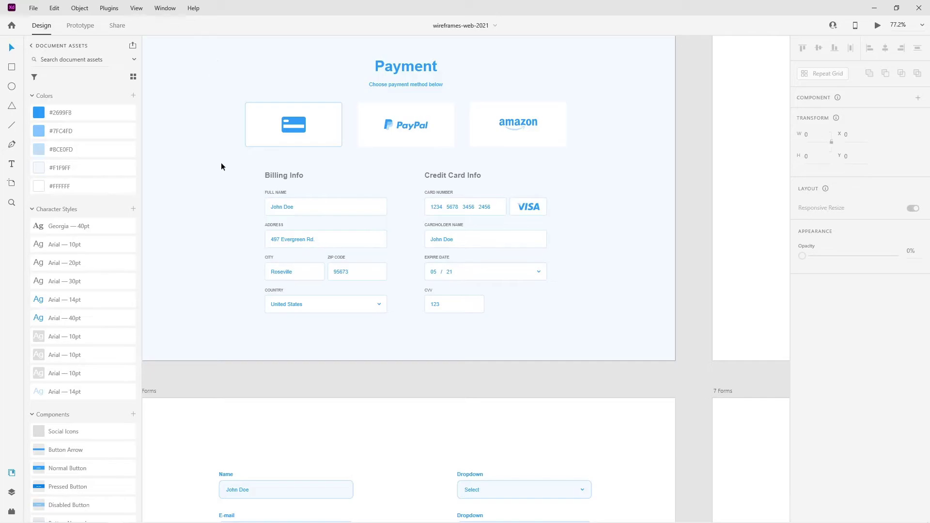
{"action": "left_click_drag", "start_coordinate": [230, 165], "coordinate": [576, 330]}
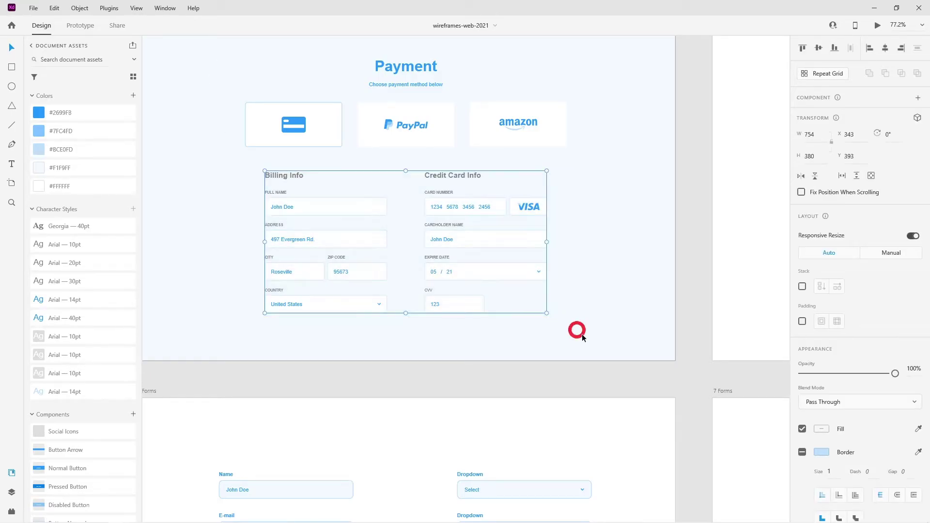
{"action": "key", "text": "ctrl+c"}
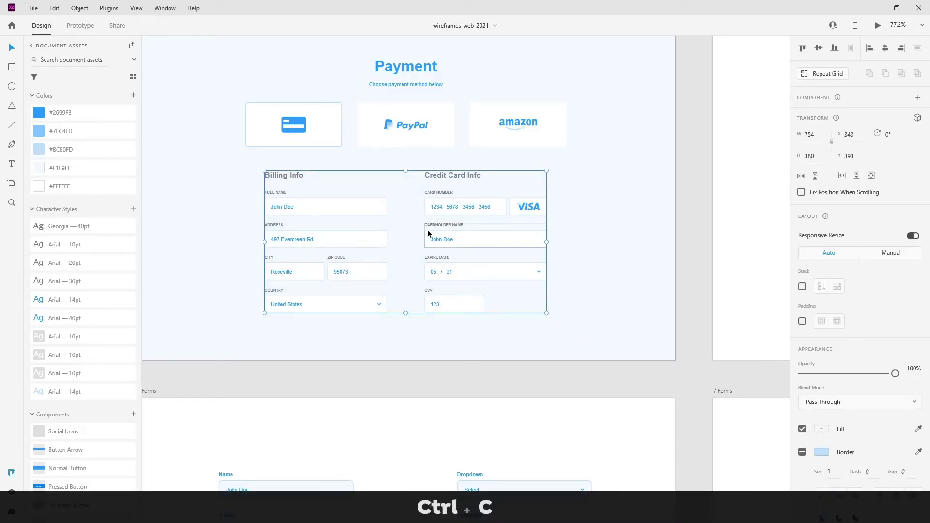
{"action": "key", "text": "alt+Tab"}
{"action": "left_click", "coordinate": [440, 225]}
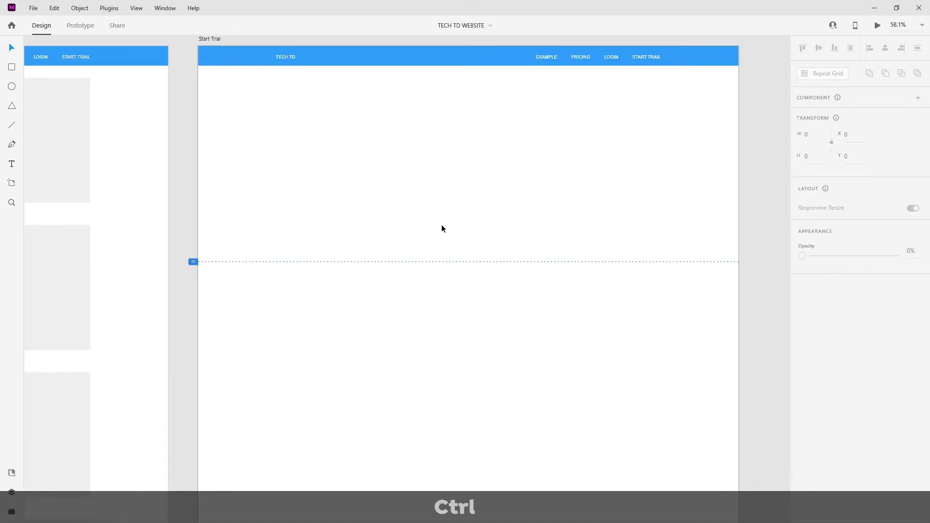
{"action": "key", "text": "ctrl+v"}
Move the pasted billing and card form to the horizontal centre of the Start Trial artboard, at X 583, Y 276.
{"action": "left_click_drag", "start_coordinate": [542, 218], "coordinate": [615, 176]}
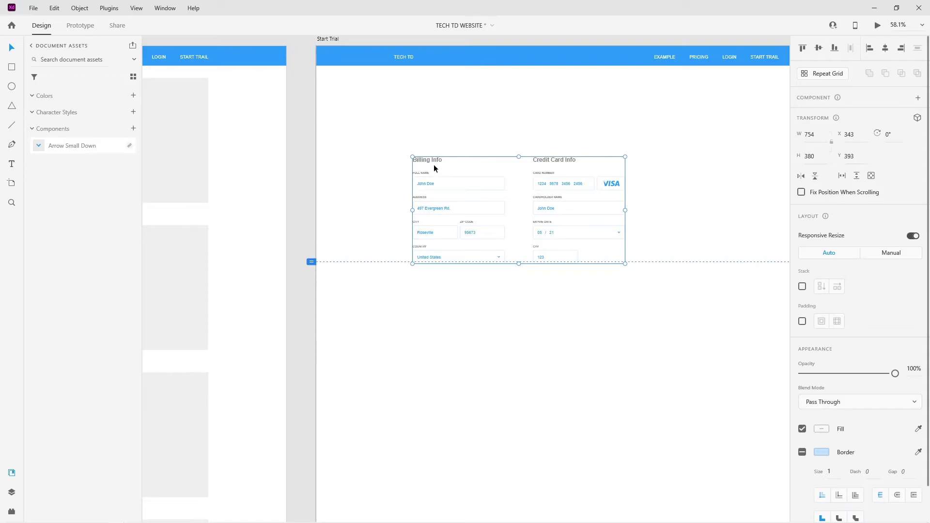
{"action": "left_click_drag", "start_coordinate": [438, 158], "coordinate": [565, 125]}
{"action": "key", "text": "space"}
{"action": "left_click_drag", "start_coordinate": [616, 276], "coordinate": [466, 278]}
{"action": "left_click_drag", "start_coordinate": [517, 150], "coordinate": [455, 147]}
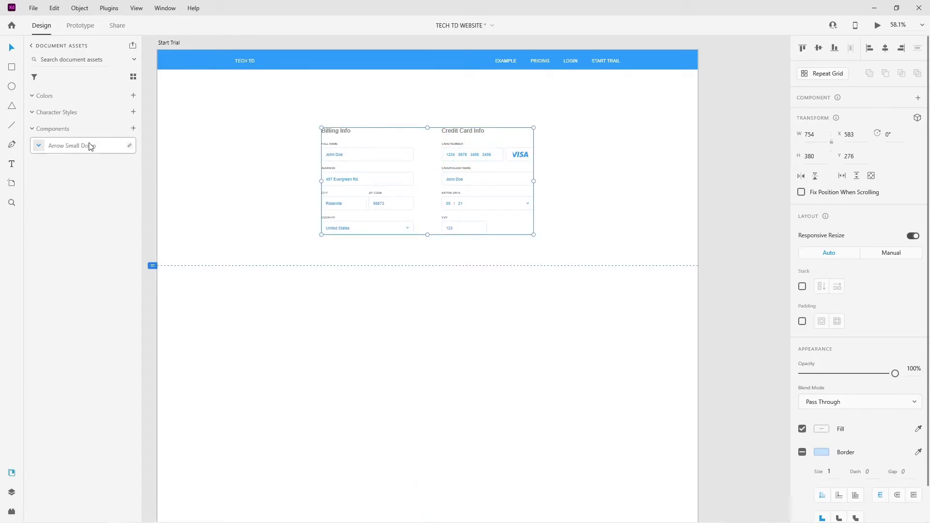
Delete the linked Arrow Small Down component from the document assets and deselect the form.
{"action": "right_click", "coordinate": [67, 151]}
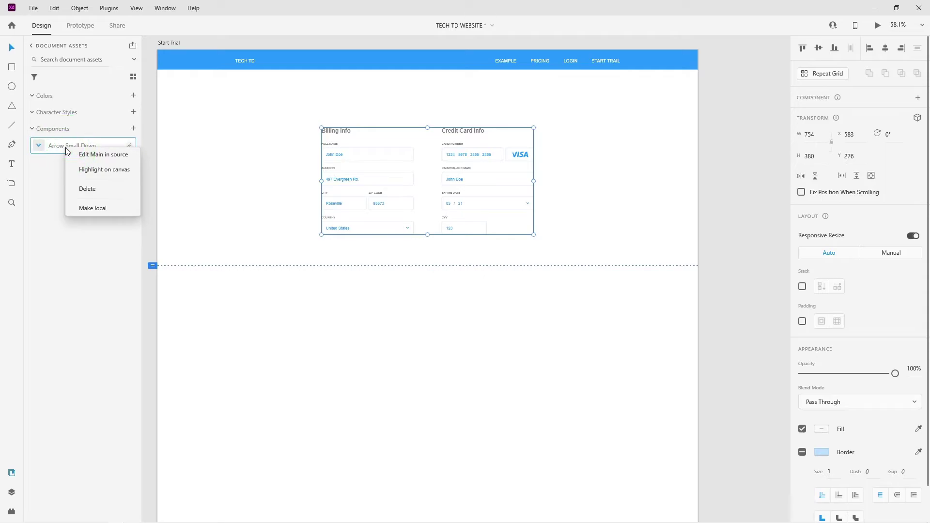
{"action": "left_click", "coordinate": [84, 189]}
{"action": "left_click", "coordinate": [303, 210]}
{"action": "left_click", "coordinate": [487, 199]}
{"action": "left_click", "coordinate": [564, 216]}
Add the text START TRIAL as a heading above the billing and card form.
{"action": "scroll", "coordinate": [290, 158], "scroll_direction": "up", "scroll_amount": 3}
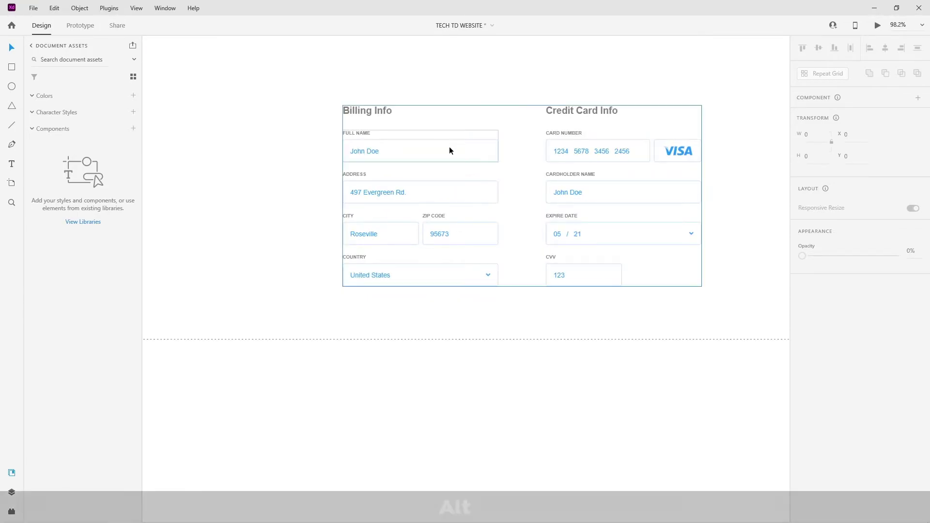
{"action": "scroll", "coordinate": [450, 151], "scroll_direction": "down", "scroll_amount": 4}
{"action": "scroll", "coordinate": [469, 122], "scroll_direction": "down", "scroll_amount": 3}
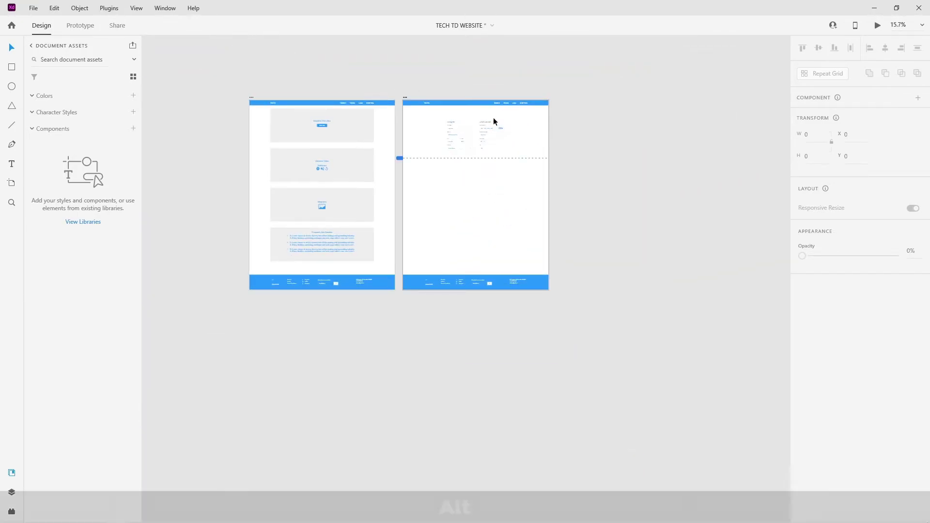
{"action": "scroll", "coordinate": [482, 121], "scroll_direction": "up", "scroll_amount": 4}
{"action": "scroll", "coordinate": [395, 117], "scroll_direction": "up", "scroll_amount": 3}
{"action": "key", "text": "t"}
{"action": "left_click", "coordinate": [465, 97]}
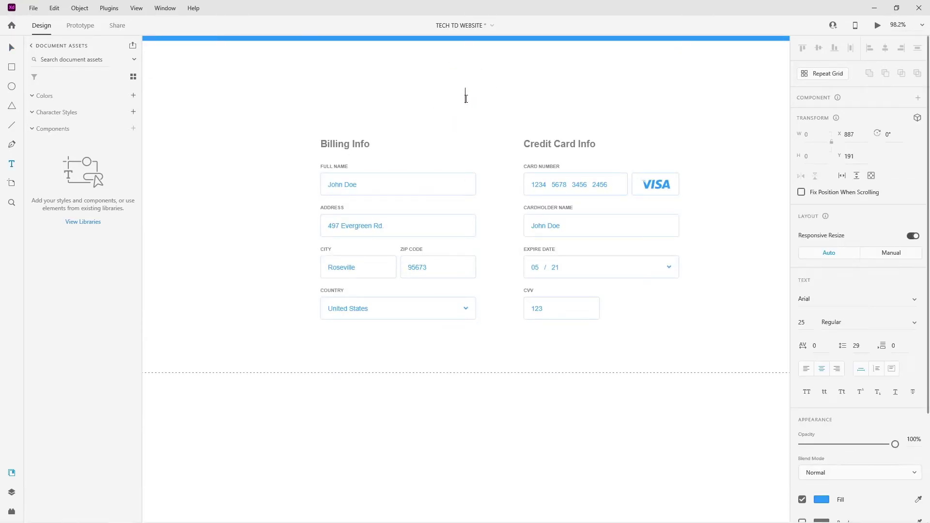
{"action": "type", "text": "START"}
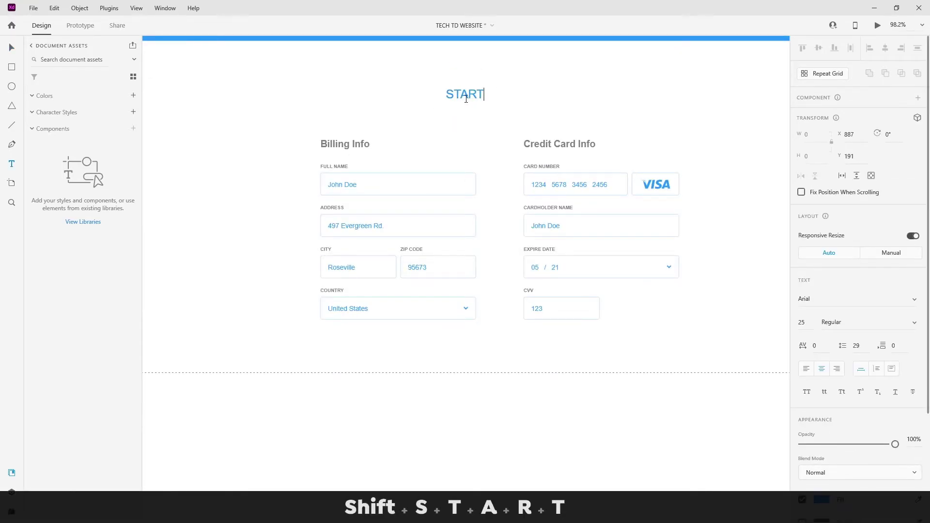
{"action": "type", "text": " TRIAL"}
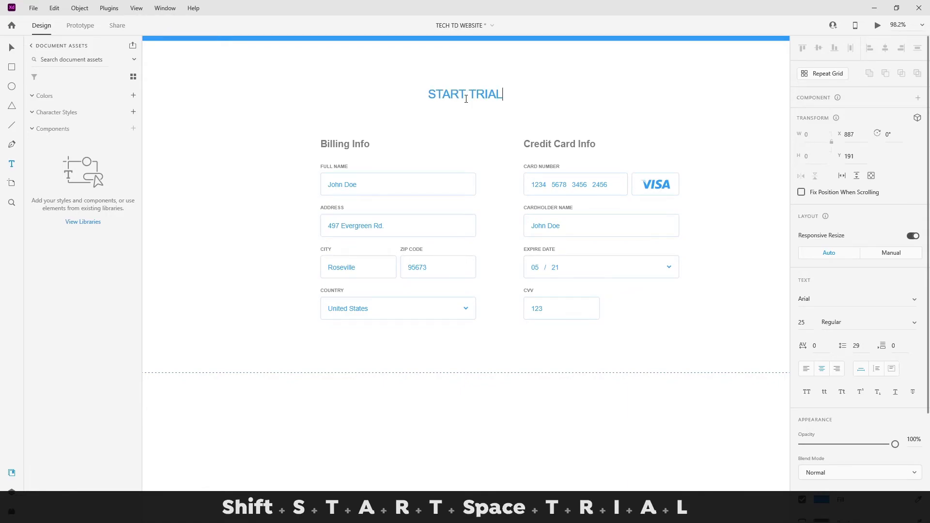
Centre the START TRIAL heading above the form, at X 882, Y 190.
{"action": "left_click", "coordinate": [12, 48]}
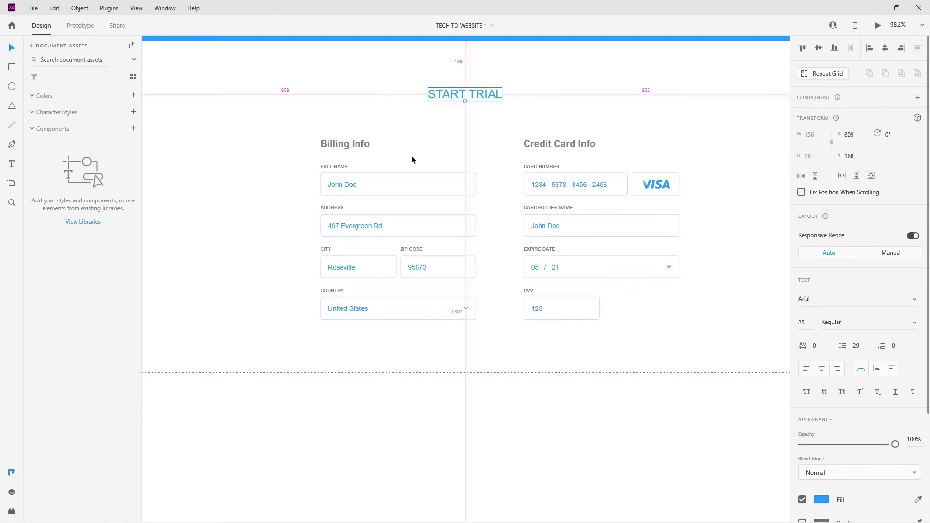
{"action": "scroll", "coordinate": [411, 157], "scroll_direction": "down", "scroll_amount": 3}
{"action": "left_click_drag", "start_coordinate": [452, 122], "coordinate": [475, 129]}
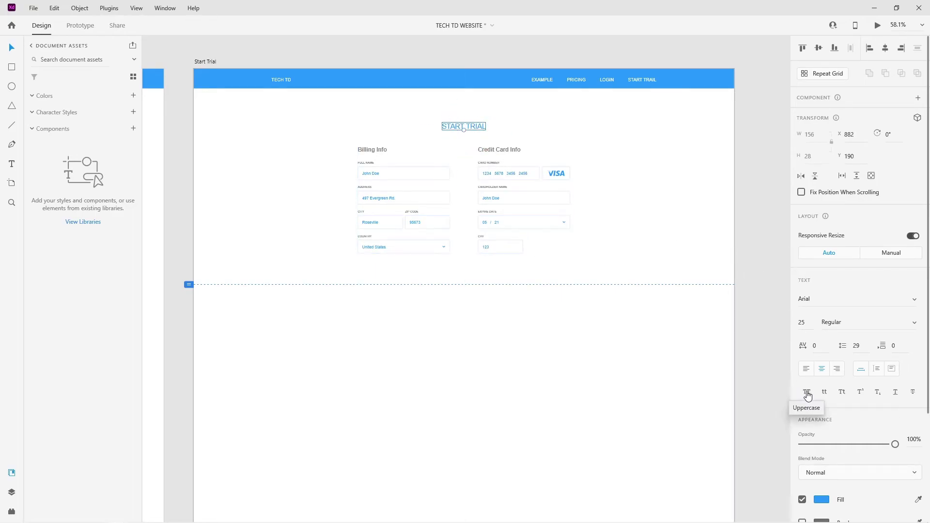
Make the START TRIAL heading bold and underlined, then deselect it.
{"action": "left_click", "coordinate": [914, 322]}
{"action": "left_click", "coordinate": [872, 344]}
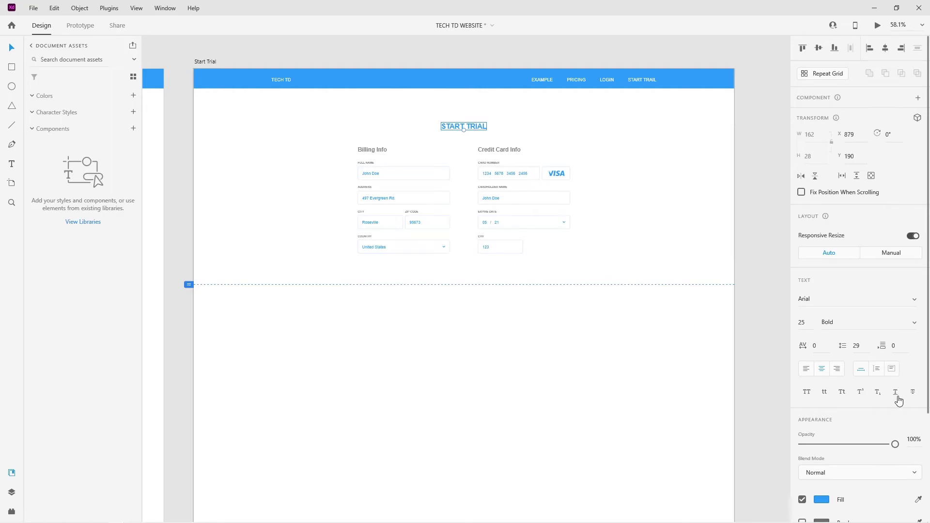
{"action": "left_click", "coordinate": [603, 144]}
{"action": "left_click", "coordinate": [469, 130]}
{"action": "left_click", "coordinate": [277, 60]}
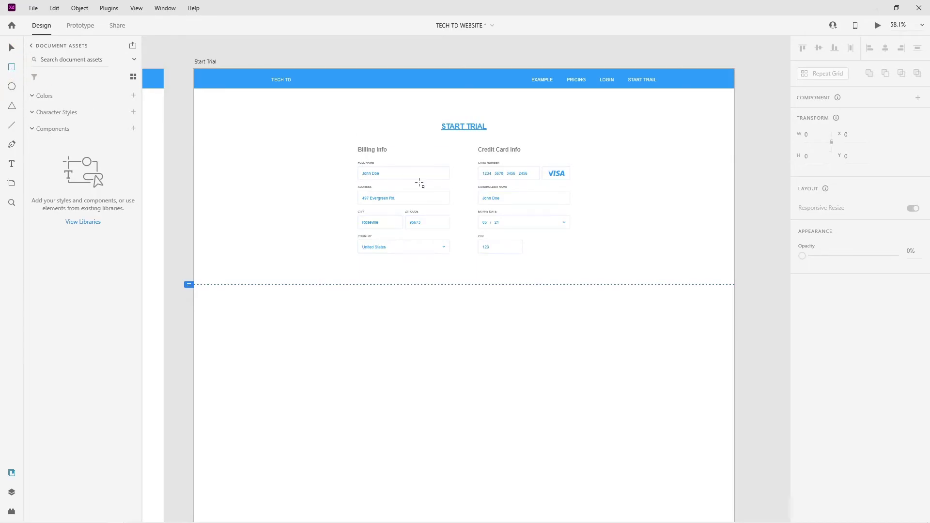
Draw a borderless white (#FFFFFF) rectangle about 941 by 586 over the heading and form, at about X 486, Y 121.
{"action": "left_click_drag", "start_coordinate": [330, 103], "coordinate": [596, 268]}
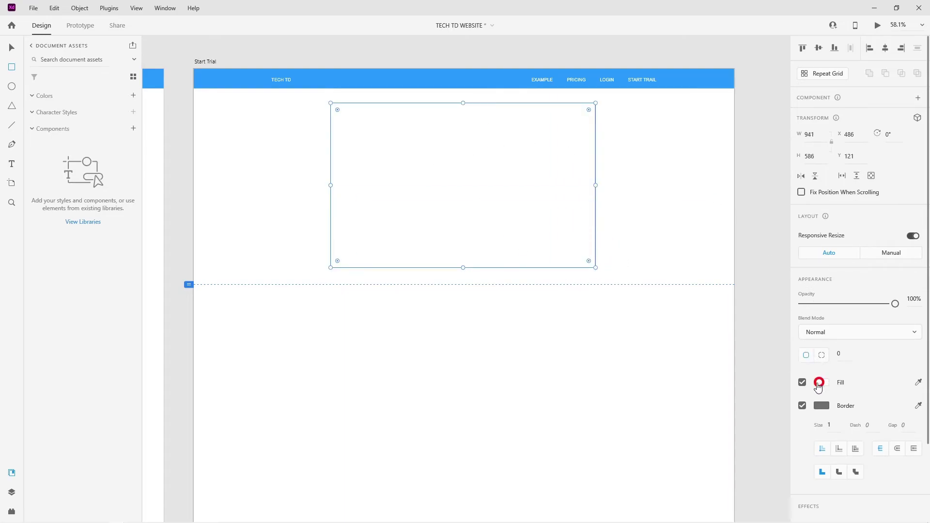
{"action": "left_click", "coordinate": [818, 382]}
{"action": "left_click", "coordinate": [716, 451]}
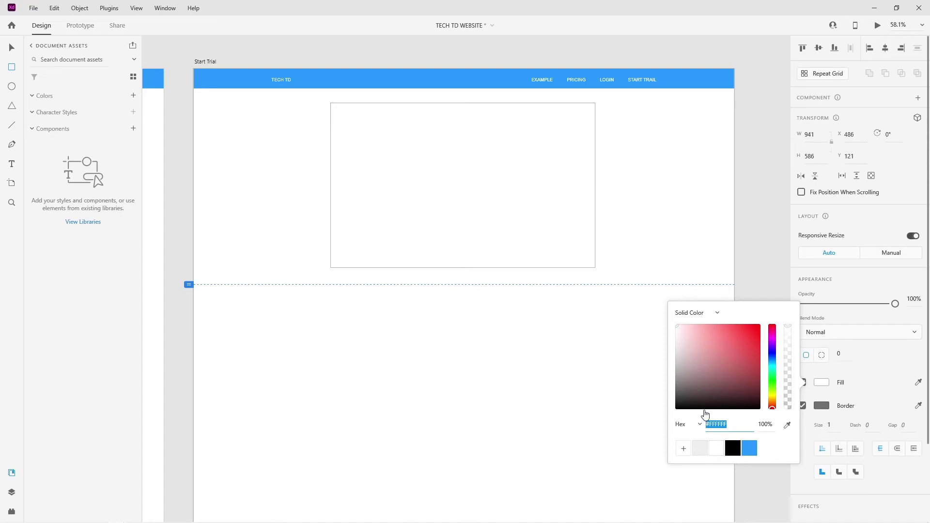
{"action": "left_click", "coordinate": [699, 453]}
{"action": "left_click", "coordinate": [709, 449]}
{"action": "left_click_drag", "start_coordinate": [692, 368], "coordinate": [651, 295]}
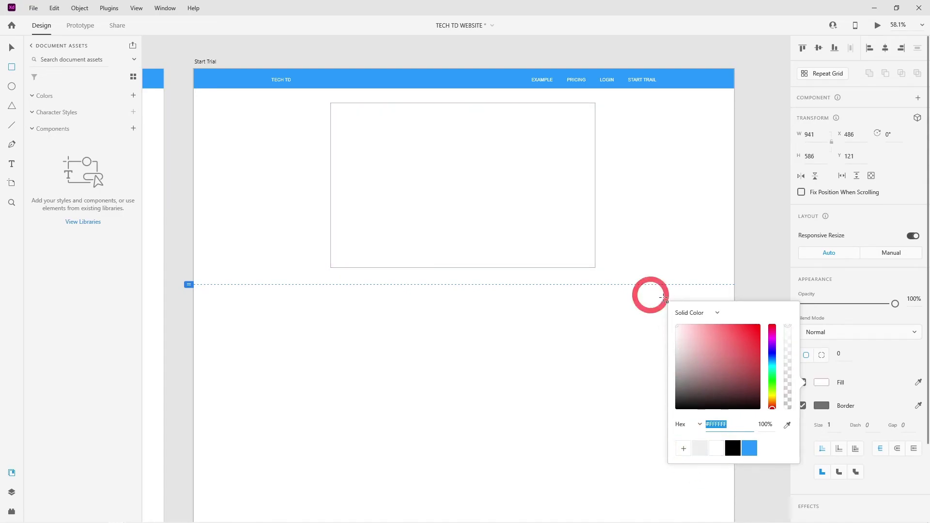
{"action": "left_click", "coordinate": [818, 383]}
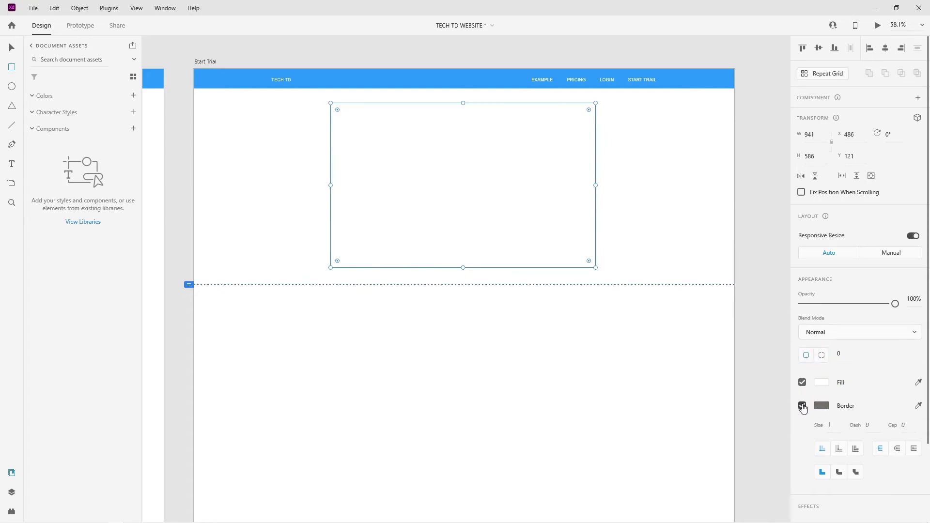
{"action": "left_click", "coordinate": [802, 405]}
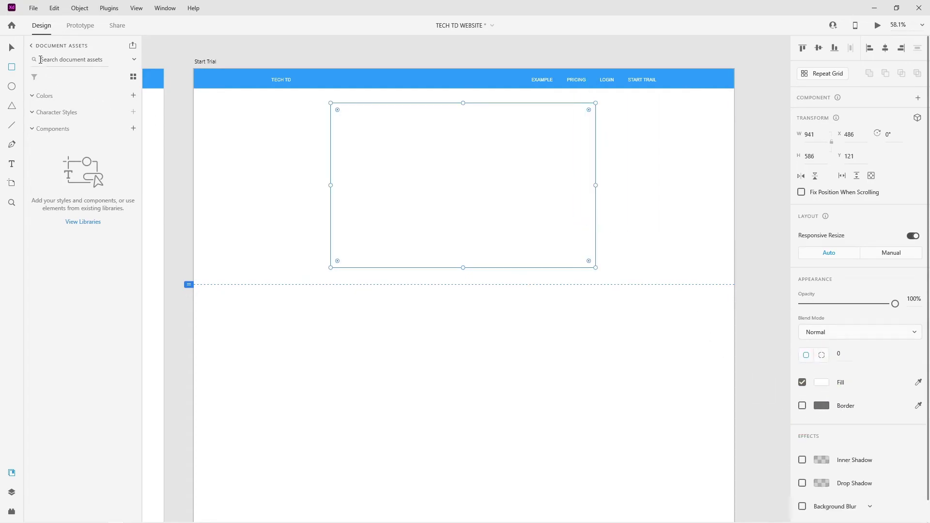
Send the white rectangle to the back, behind the START TRIAL heading and the form, and deselect it.
{"action": "left_click", "coordinate": [12, 47]}
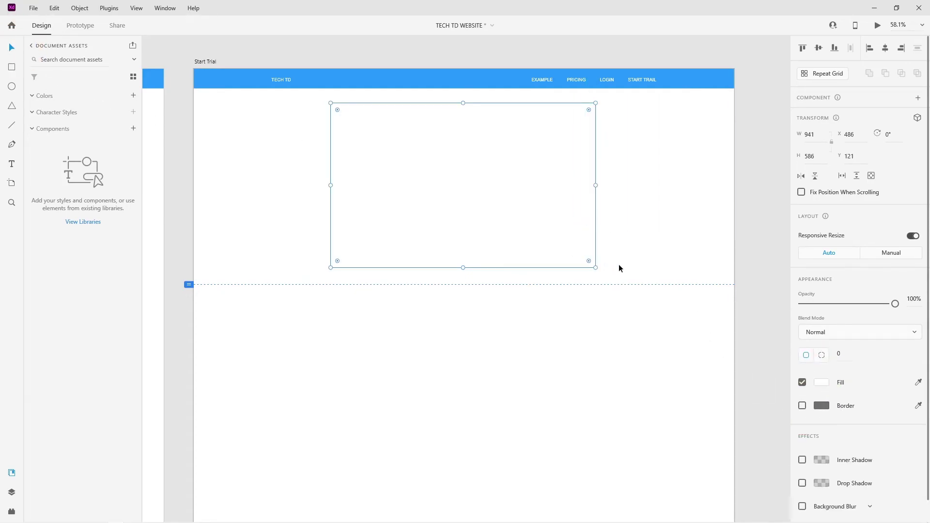
{"action": "right_click", "coordinate": [552, 231]}
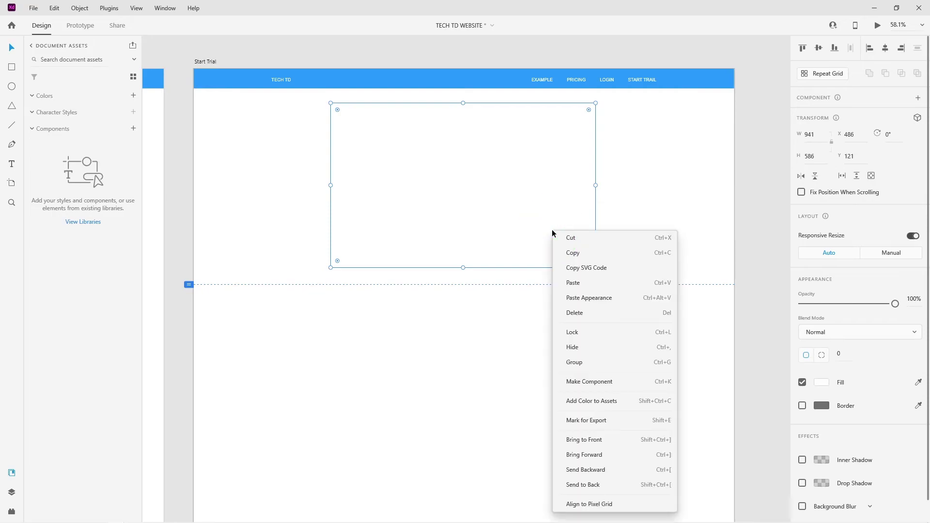
{"action": "left_click", "coordinate": [599, 490]}
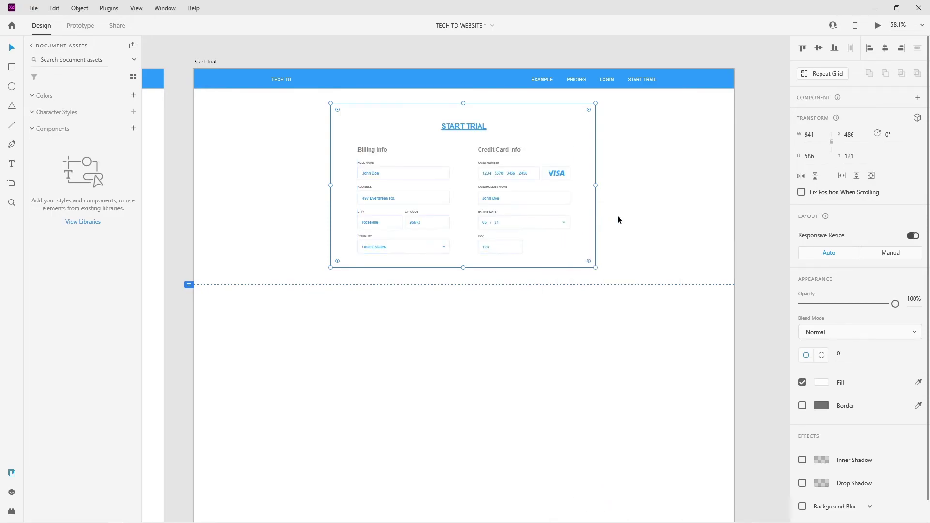
{"action": "left_click", "coordinate": [648, 216]}
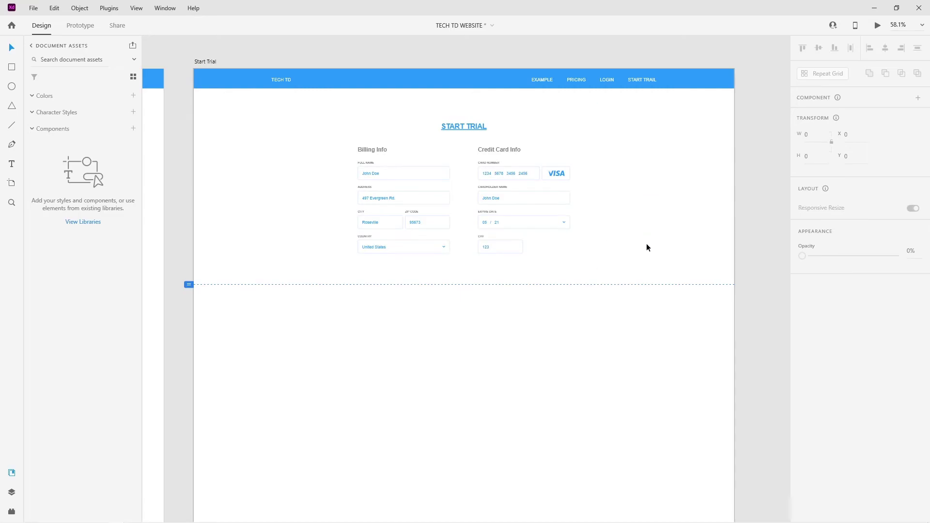
Change the Home Page artboard's fill to light grey #EFEFEF.
{"action": "scroll", "coordinate": [646, 246], "scroll_direction": "down", "scroll_amount": 1}
{"action": "scroll", "coordinate": [617, 274], "scroll_direction": "down", "scroll_amount": 3, "text": "alt"}
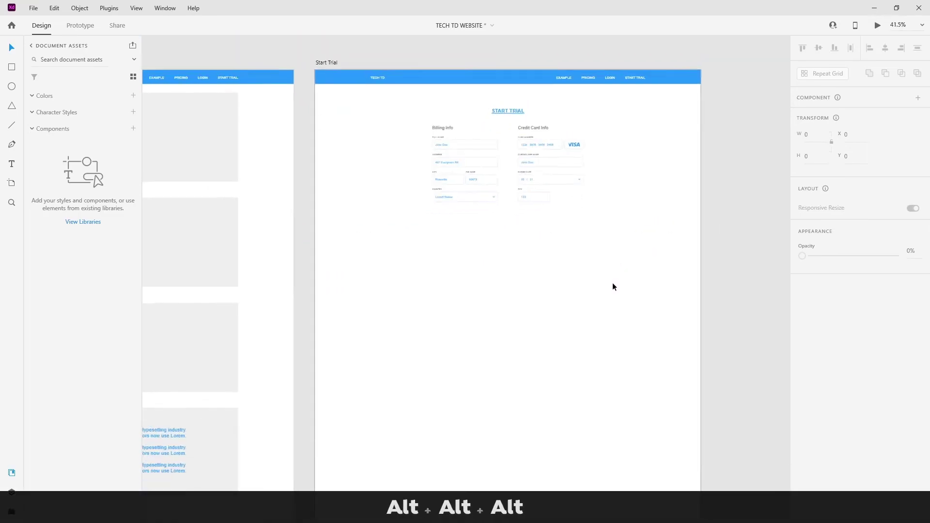
{"action": "scroll", "coordinate": [613, 285], "scroll_direction": "down", "scroll_amount": 4, "text": "alt"}
{"action": "key", "text": "space"}
{"action": "left_click", "coordinate": [400, 278]}
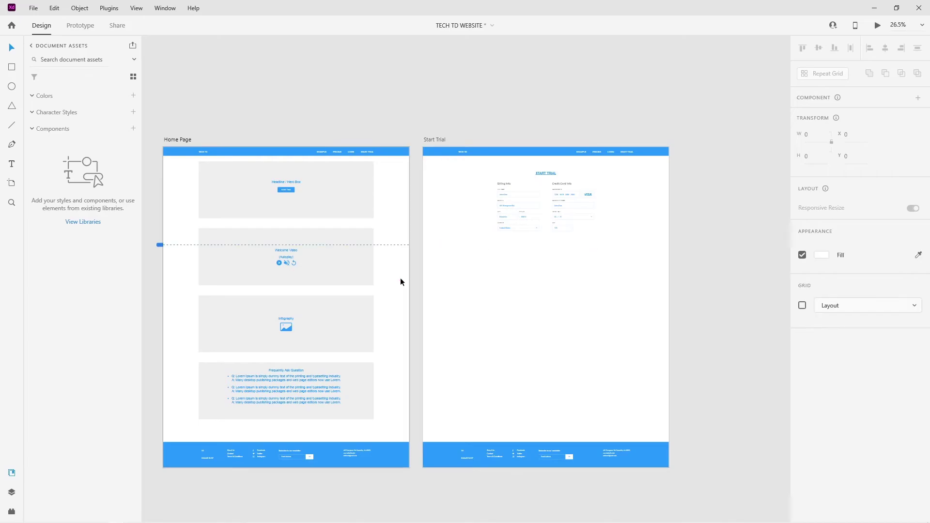
{"action": "left_click", "coordinate": [820, 323]}
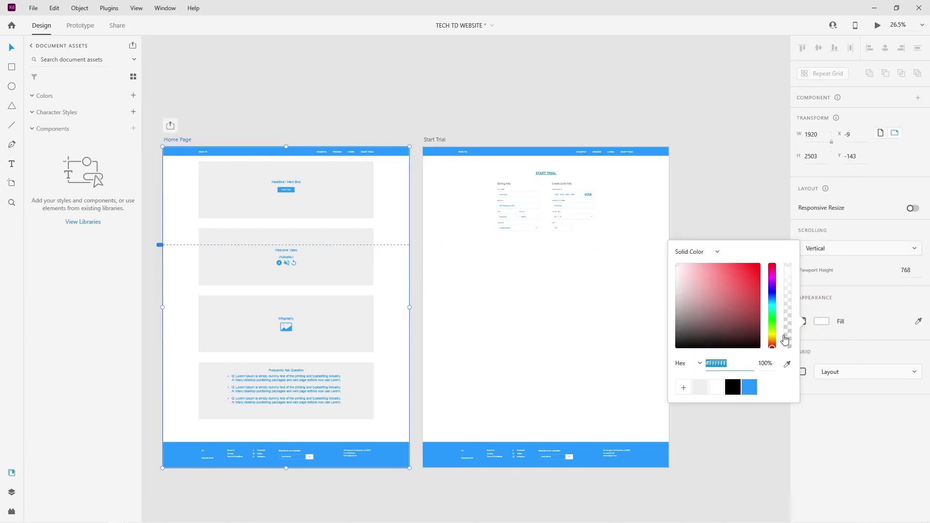
{"action": "left_click", "coordinate": [699, 390]}
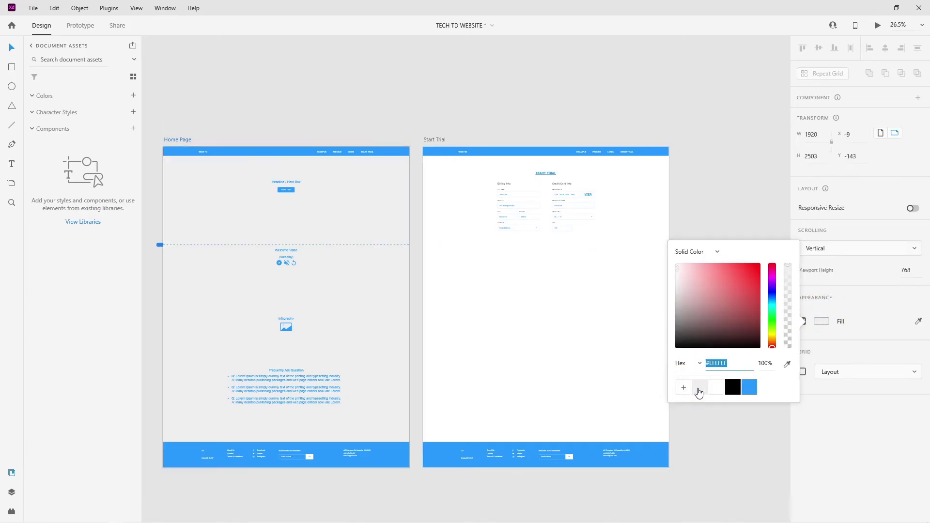
Select the four locked section boxes on the Home Page artboard and unlock them.
{"action": "left_click", "coordinate": [344, 206]}
{"action": "left_click", "coordinate": [349, 257], "text": "shift"}
{"action": "left_click", "coordinate": [356, 323], "text": "shift"}
{"action": "left_click", "coordinate": [362, 388], "text": "shift"}
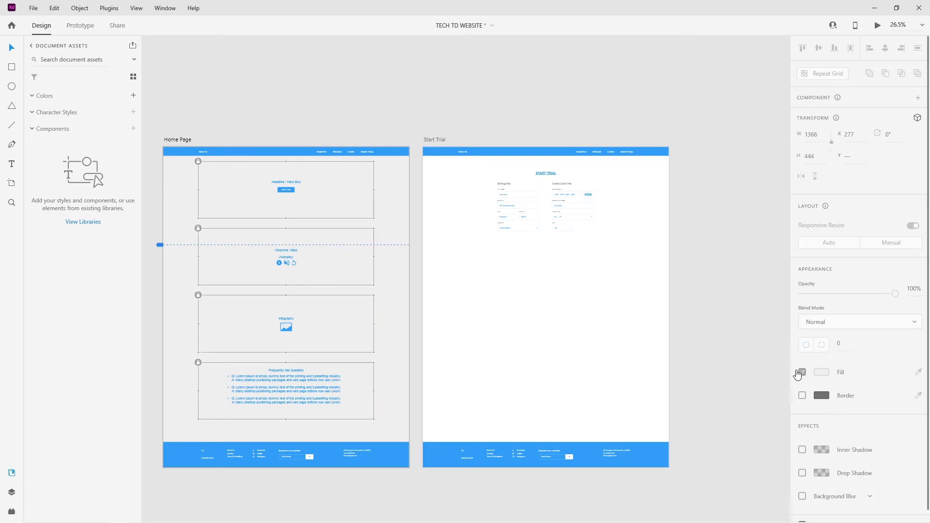
{"action": "key", "text": "ctrl+l"}
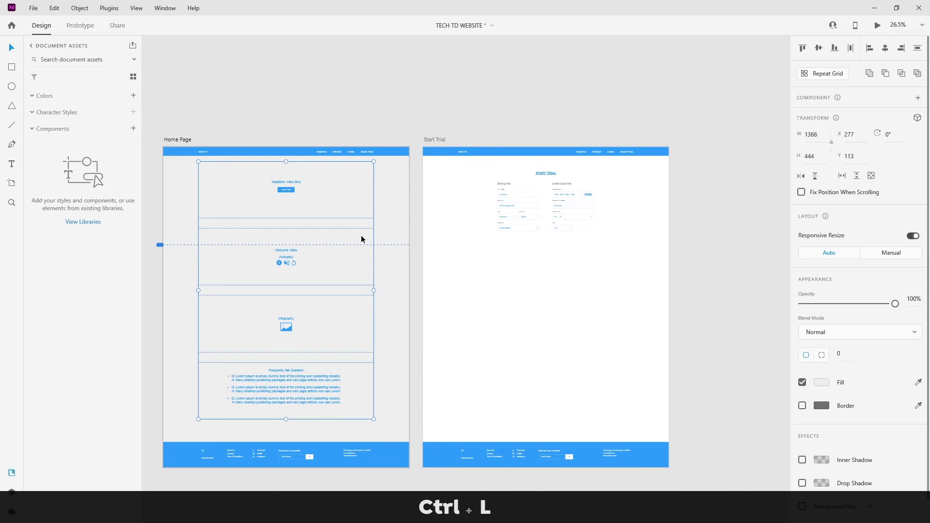
Fill the four Home Page section boxes with white #FFFFFF and lock them again.
{"action": "left_click", "coordinate": [819, 383]}
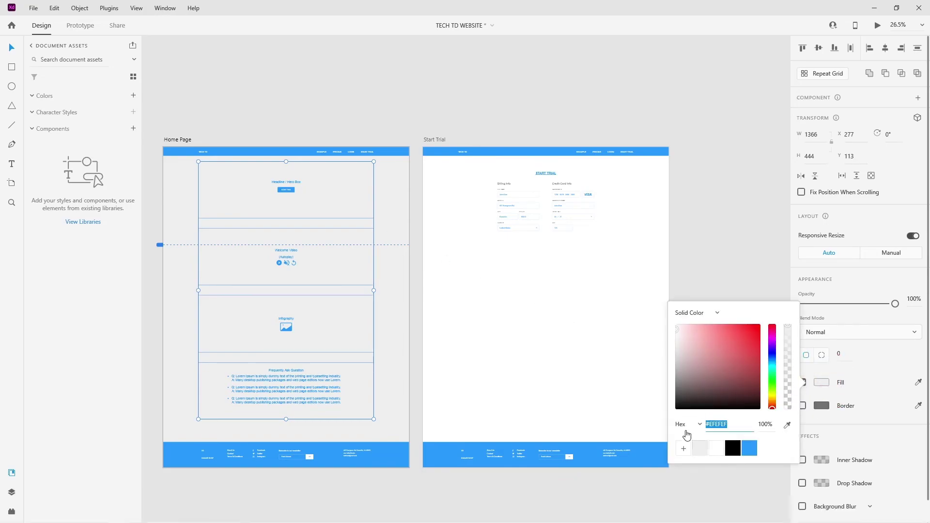
{"action": "left_click", "coordinate": [716, 450]}
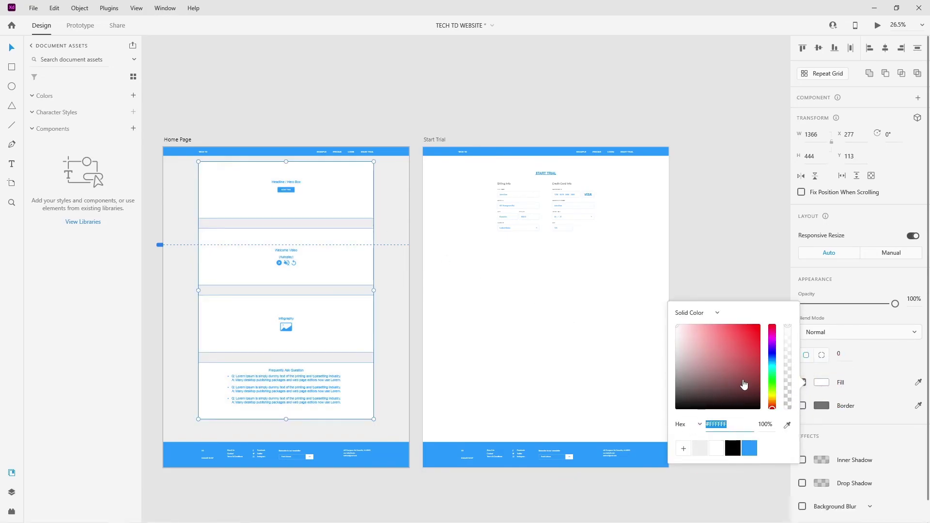
{"action": "key", "text": "ctrl+l"}
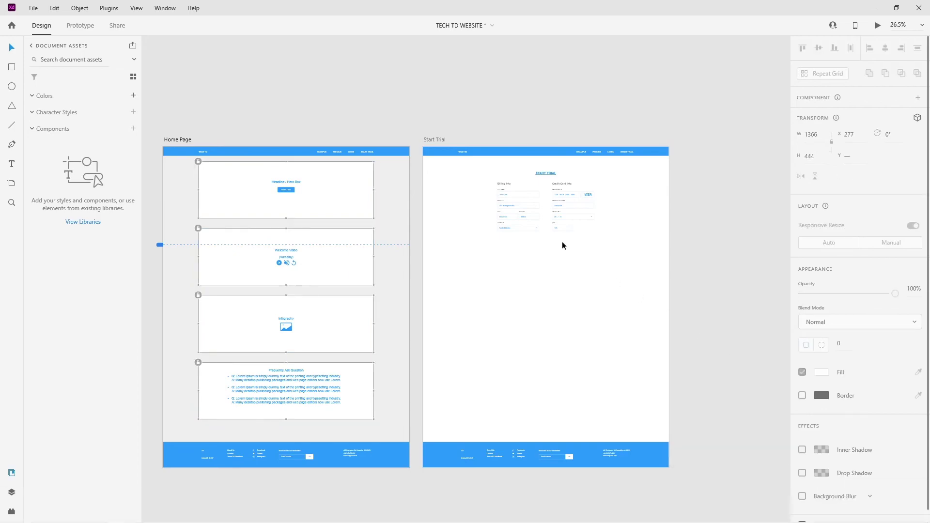
Change the Start Trial artboard's fill to light grey #EFEFEF and deselect the artboard.
{"action": "left_click", "coordinate": [639, 219]}
{"action": "left_click", "coordinate": [643, 296]}
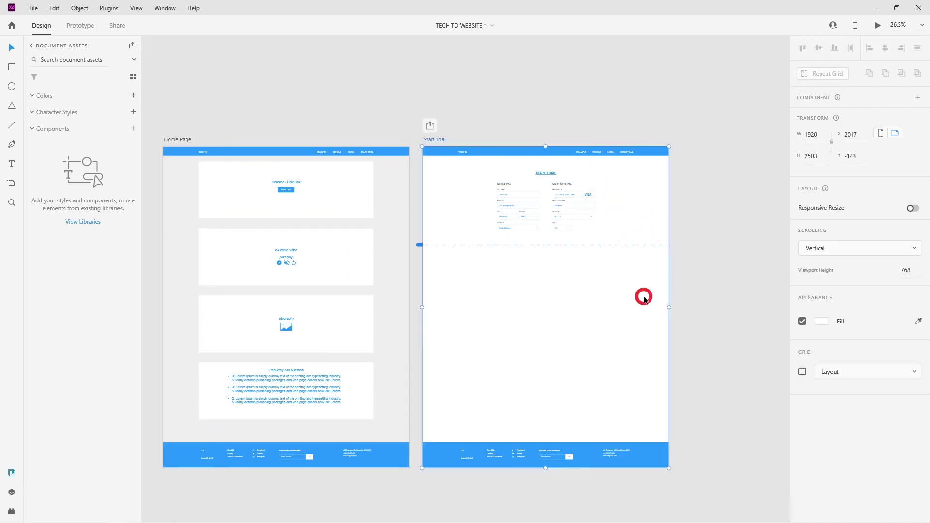
{"action": "left_click", "coordinate": [820, 321]}
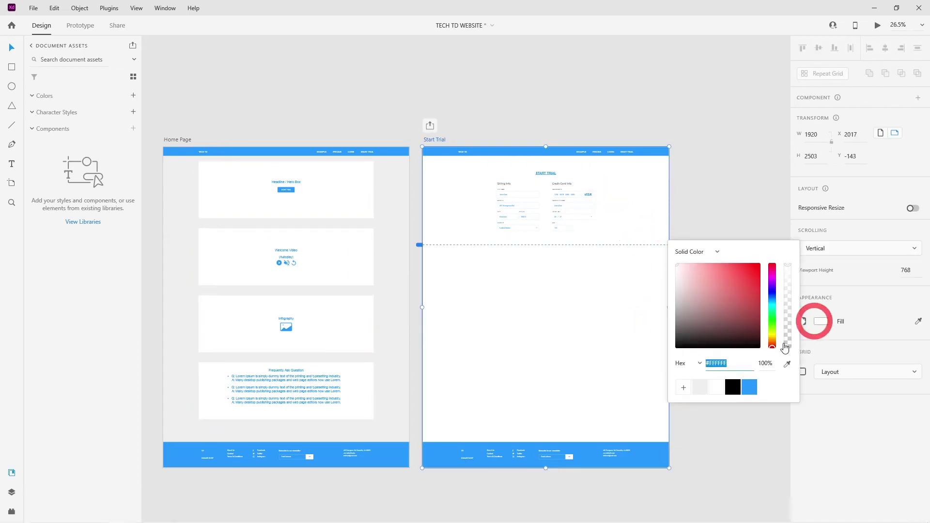
{"action": "left_click", "coordinate": [700, 386]}
{"action": "left_click", "coordinate": [705, 172]}
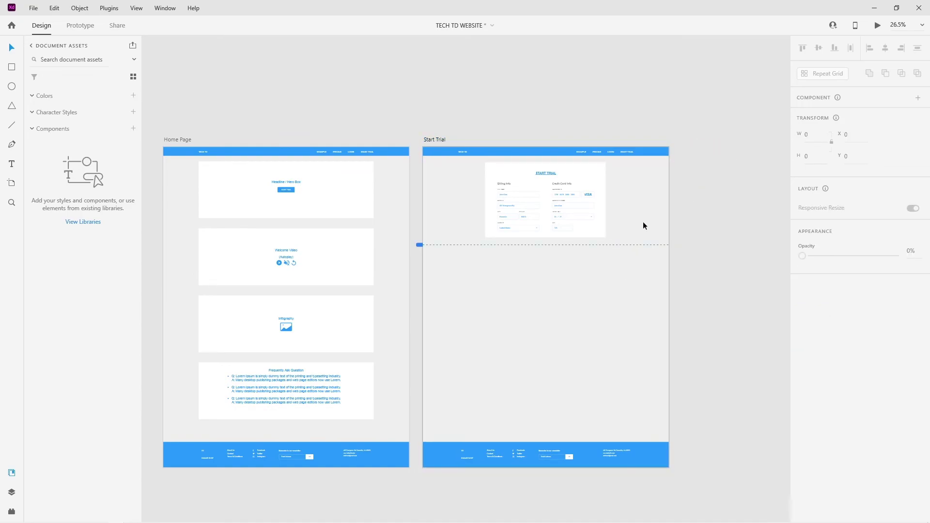
Examine the billing form card on the Start Trial page up close and compare both artboards' overall layout.
{"action": "scroll", "coordinate": [630, 190], "scroll_direction": "up", "scroll_amount": 5, "text": "alt"}
{"action": "scroll", "coordinate": [601, 208], "scroll_direction": "up", "scroll_amount": 2, "text": "alt"}
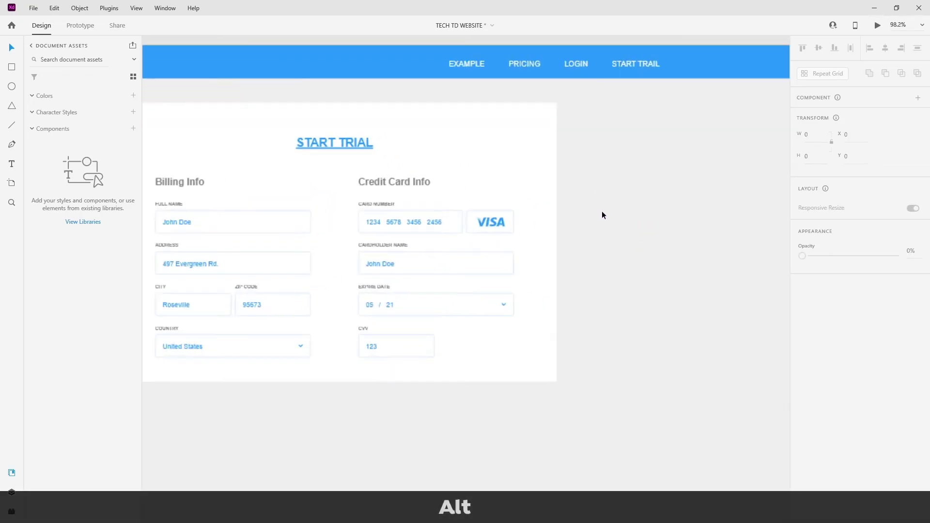
{"action": "scroll", "coordinate": [600, 236], "scroll_direction": "down", "scroll_amount": 3, "text": "alt"}
{"action": "scroll", "coordinate": [600, 237], "scroll_direction": "up", "scroll_amount": 2, "text": "alt"}
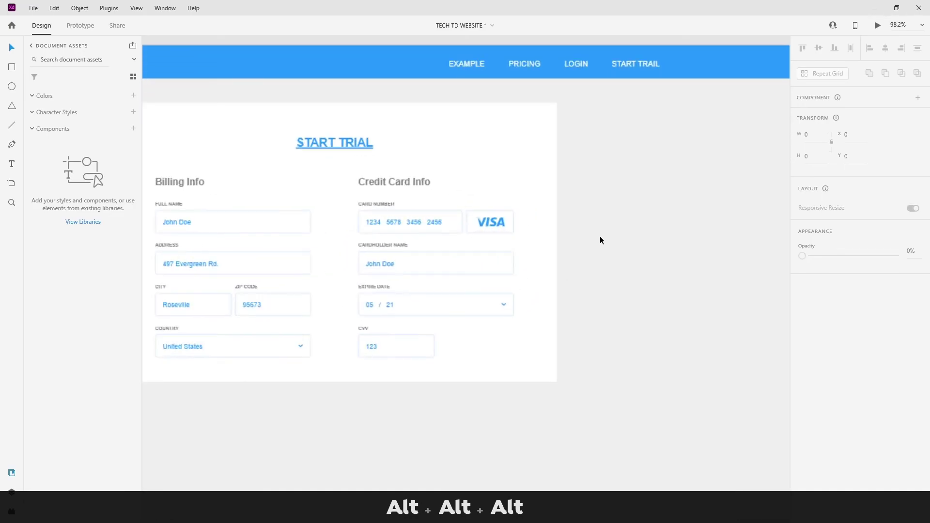
{"action": "scroll", "coordinate": [527, 225], "scroll_direction": "down", "scroll_amount": 2, "text": "alt"}
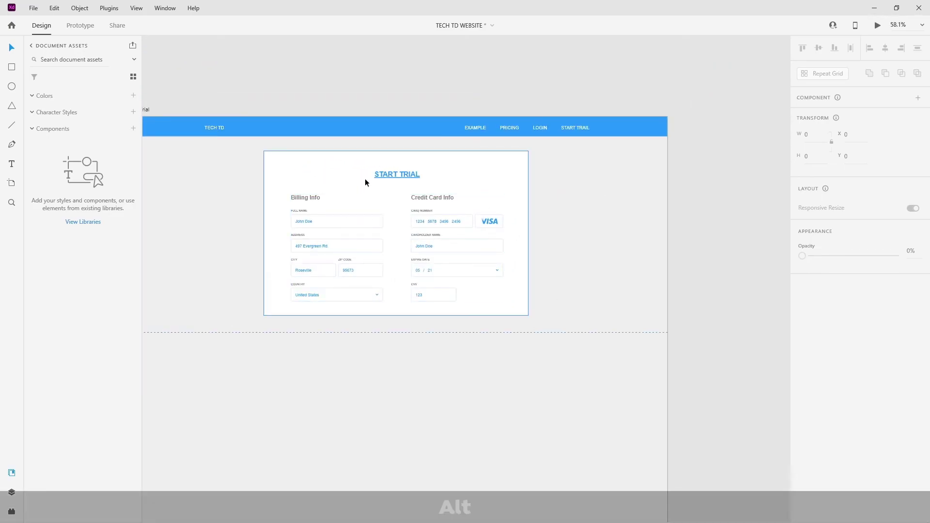
{"action": "scroll", "coordinate": [365, 180], "scroll_direction": "up", "scroll_amount": 2, "text": "alt"}
{"action": "scroll", "coordinate": [409, 264], "scroll_direction": "down", "scroll_amount": 2, "text": "alt"}
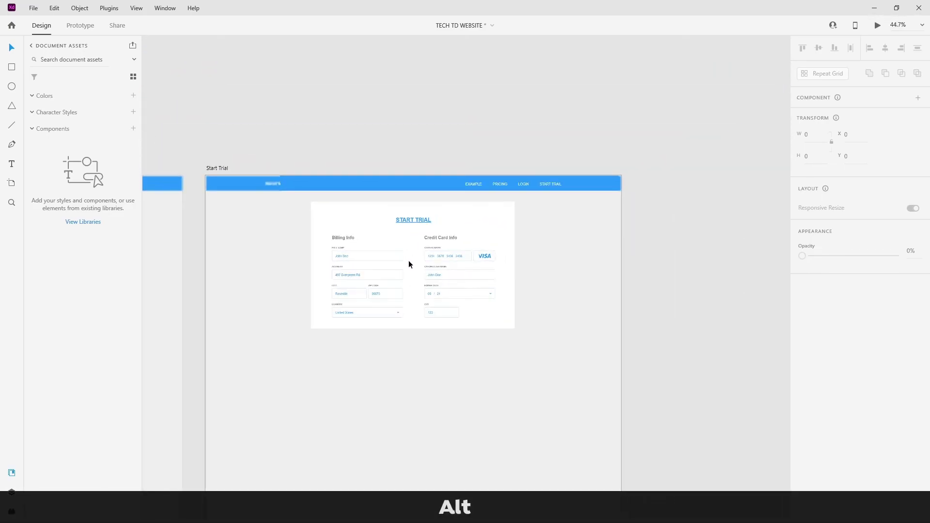
{"action": "scroll", "coordinate": [359, 271], "scroll_direction": "down", "scroll_amount": 1, "text": "alt"}
{"action": "key", "text": "space"}
{"action": "left_click_drag", "start_coordinate": [383, 343], "coordinate": [425, 249]}
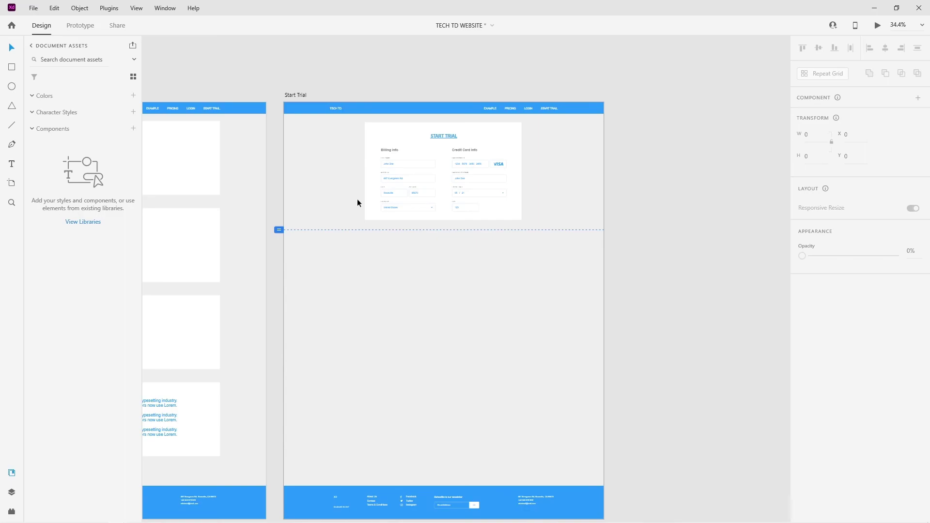
{"action": "scroll", "coordinate": [532, 226], "scroll_direction": "down", "scroll_amount": 1, "text": "alt"}
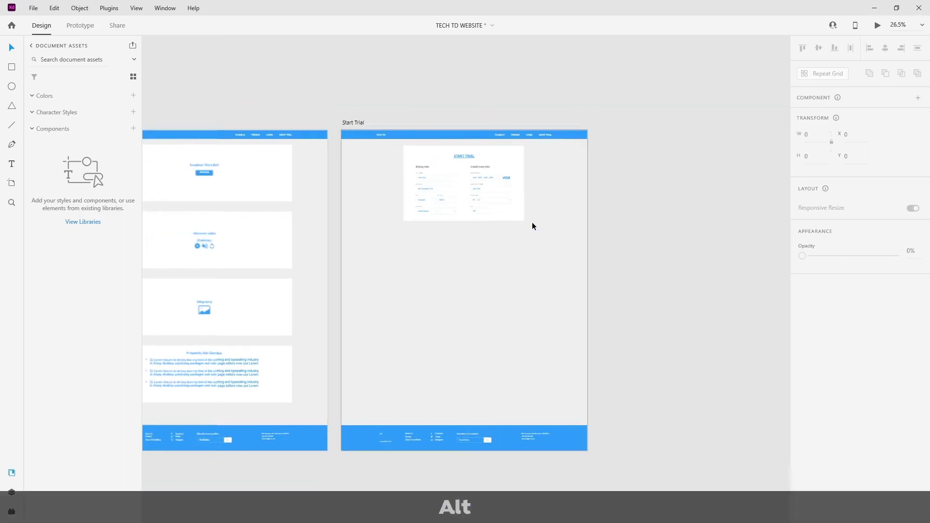
{"action": "scroll", "coordinate": [468, 187], "scroll_direction": "up", "scroll_amount": 3, "text": "alt"}
{"action": "scroll", "coordinate": [469, 186], "scroll_direction": "down", "scroll_amount": 2, "text": "alt"}
{"action": "scroll", "coordinate": [469, 185], "scroll_direction": "down", "scroll_amount": 1, "text": "alt"}
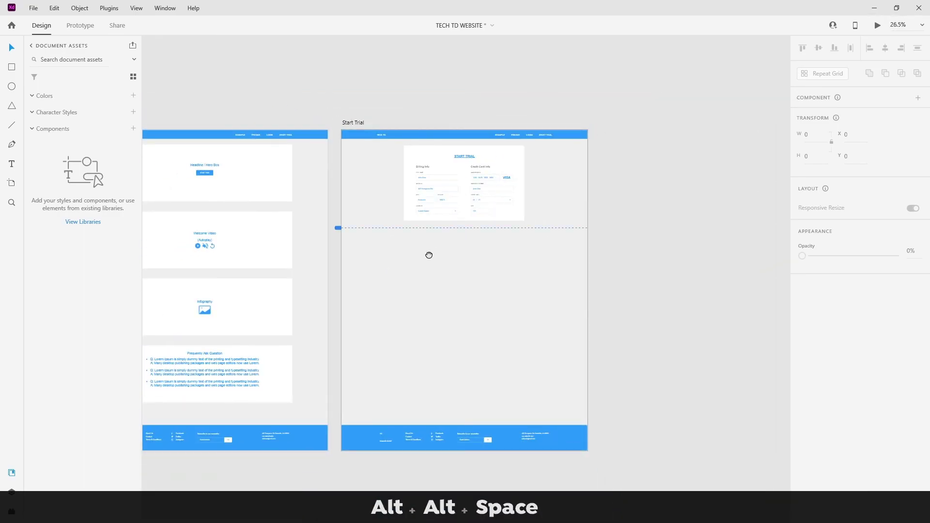
{"action": "left_click_drag", "start_coordinate": [426, 255], "coordinate": [556, 247]}
{"action": "scroll", "coordinate": [555, 248], "scroll_direction": "down", "scroll_amount": 1, "text": "alt"}
{"action": "scroll", "coordinate": [554, 248], "scroll_direction": "up", "scroll_amount": 1, "text": "alt"}
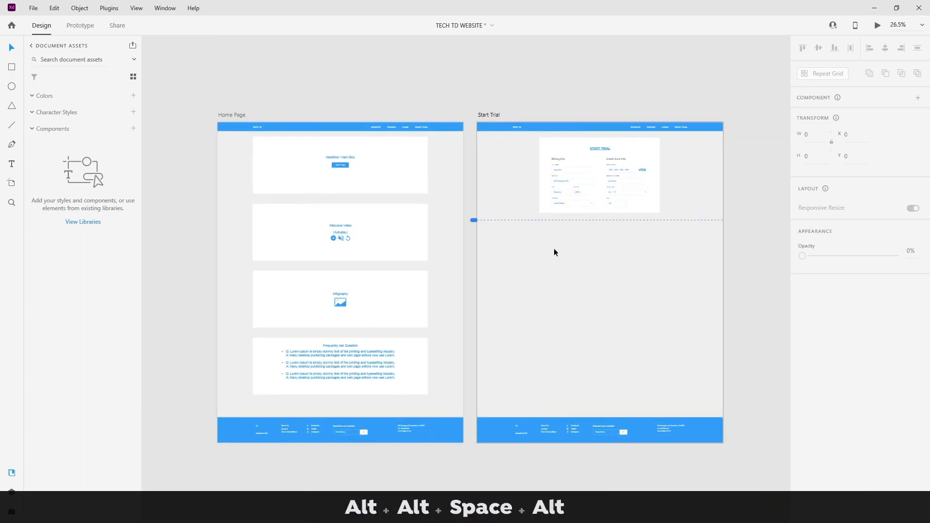
Save the TECH TD WEBSITE document.
{"action": "key", "text": "ctrl+s"}
{"action": "left_click", "coordinate": [919, 8]}
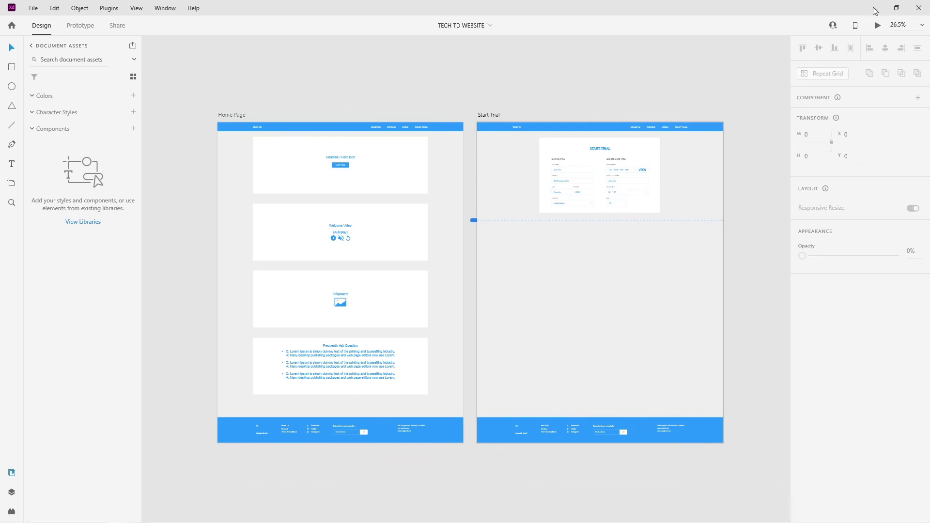